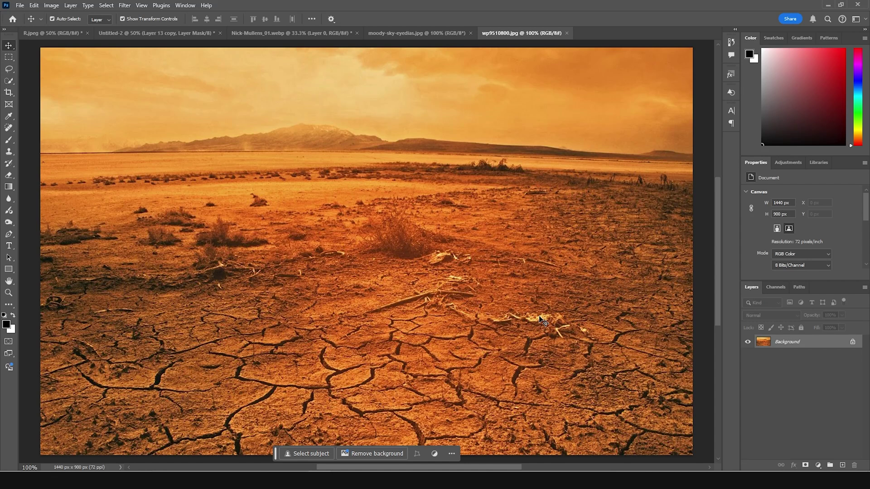
# Create a new 4 x 5 inch document at 300 pixels/inch in RGB Color with a white background.
pyautogui.hotkey('ctrl', 'n')
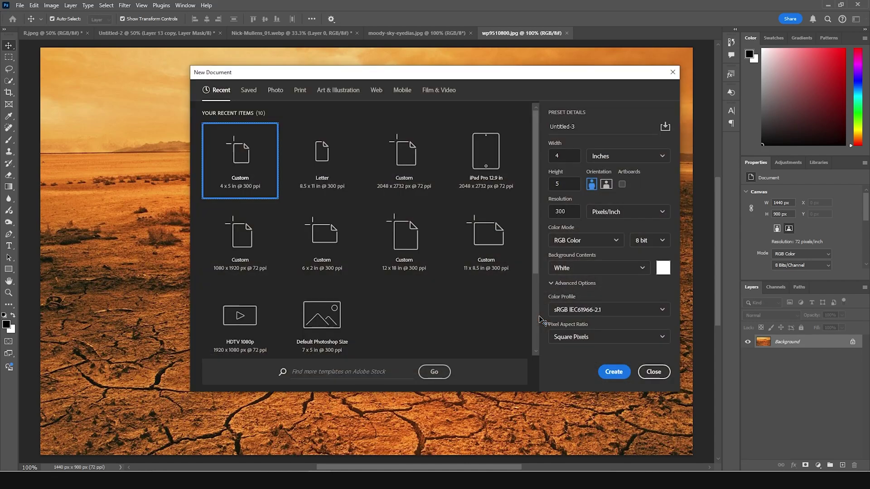
pyautogui.click(568, 155)
pyautogui.click(565, 182)
pyautogui.click(569, 209)
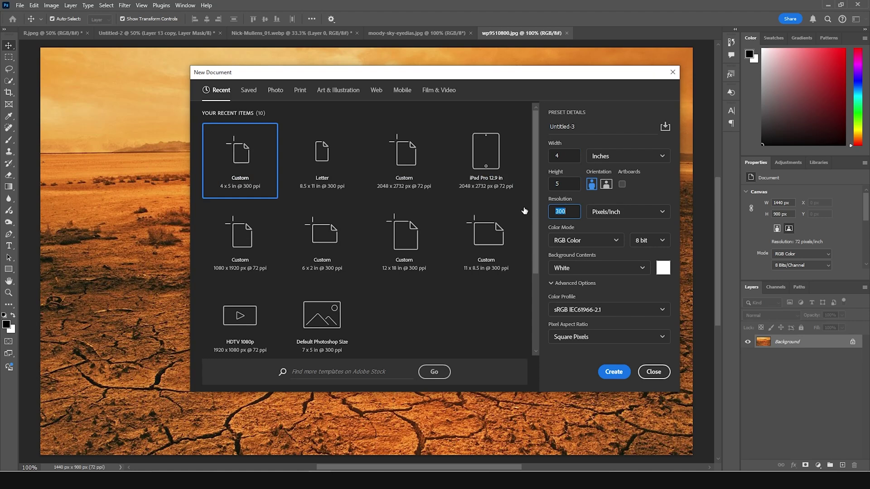
pyautogui.click(613, 372)
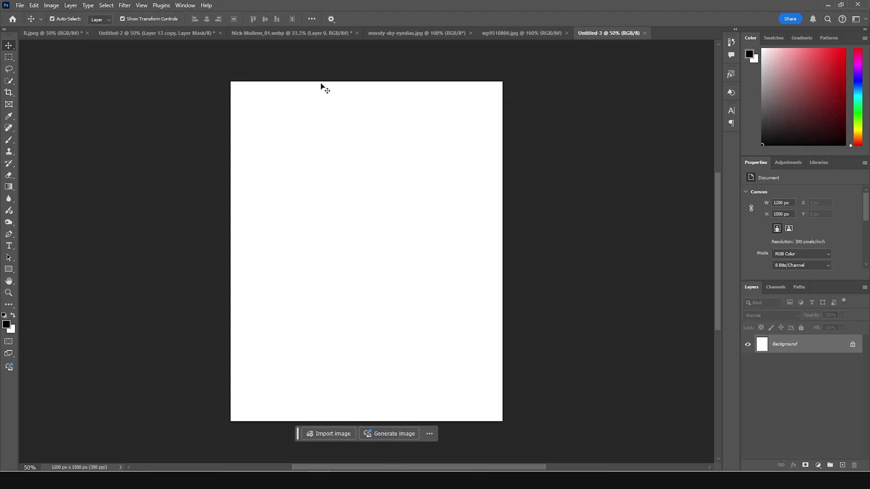
# Bring the desert image from wp9510800.jpg into the new 4 x 5 inch document and convert its layer to a smart object.
pyautogui.click(416, 36)
pyautogui.click(521, 34)
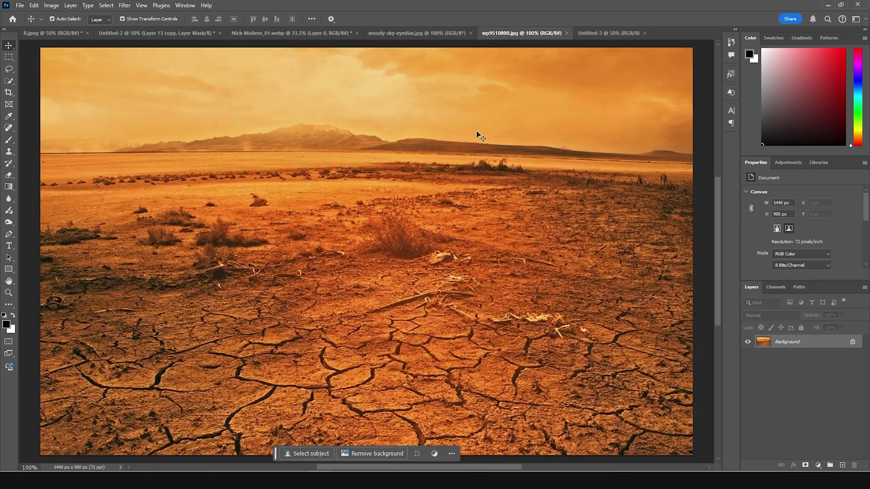
pyautogui.moveTo(393, 190); pyautogui.dragTo(449, 240)
pyautogui.moveTo(446, 277); pyautogui.dragTo(375, 327)
pyautogui.rightClick(815, 352)
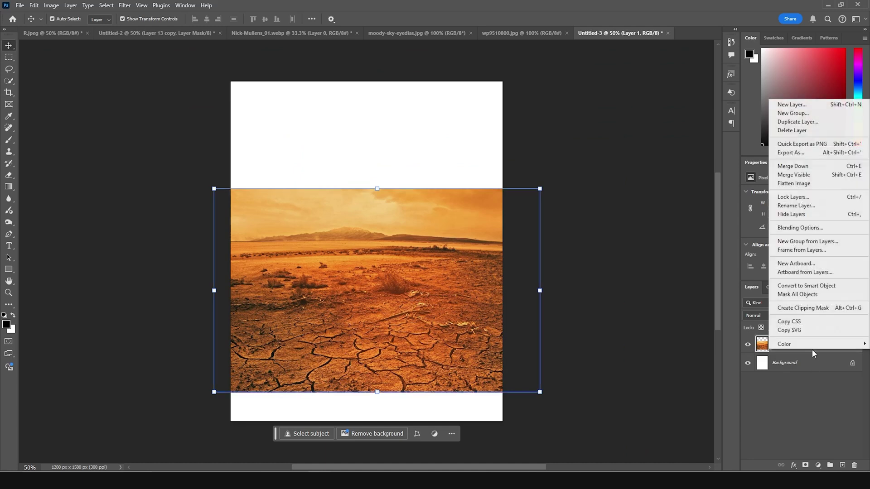
pyautogui.click(815, 286)
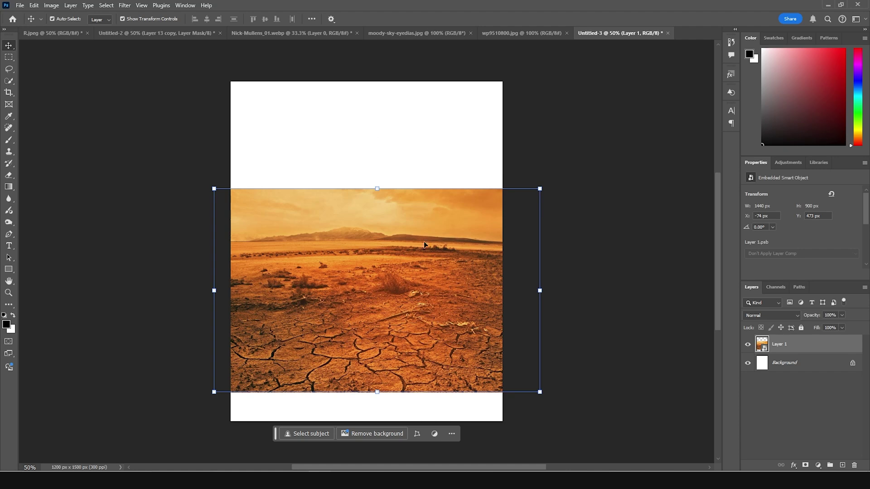
# Enlarge the desert layer to about 1562 x 976 px and align it with the bottom edge of the canvas.
pyautogui.moveTo(422, 309); pyautogui.dragTo(426, 336)
pyautogui.moveTo(542, 420); pyautogui.dragTo(557, 429)
pyautogui.moveTo(497, 343); pyautogui.dragTo(499, 331)
pyautogui.press('Return')
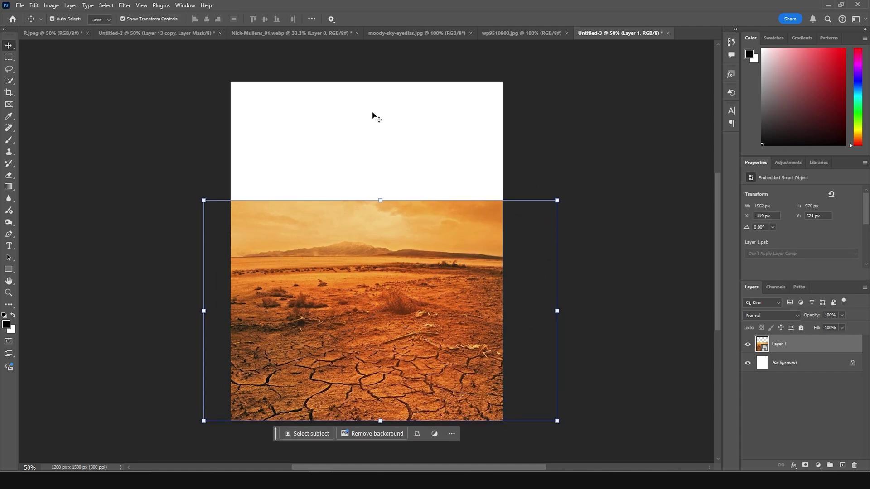
# Bring the storm cloud image from moody-sky-eyedias.jpg into the composition and convert its layer to a smart object.
pyautogui.click(272, 35)
pyautogui.click(405, 36)
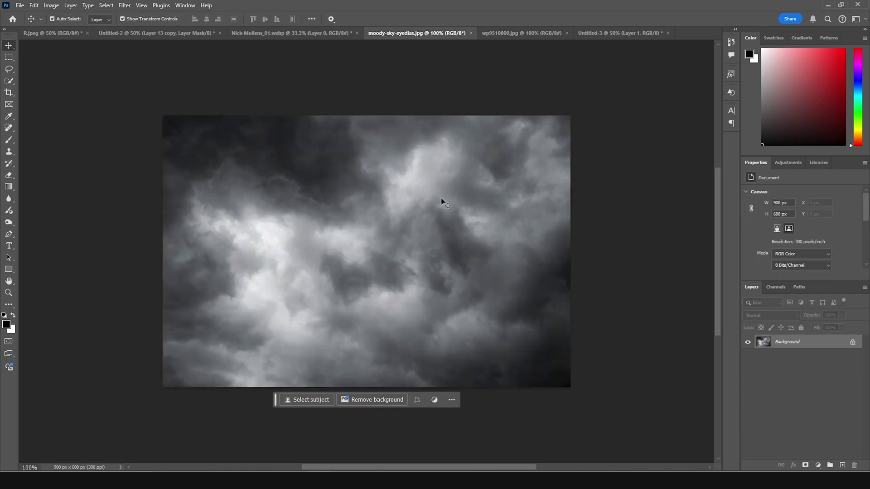
pyautogui.moveTo(407, 212)
pyautogui.mouseDown()
pyautogui.moveTo(588, 33)
pyautogui.moveTo(424, 177)
pyautogui.moveTo(410, 194)
pyautogui.moveTo(450, 225)
pyautogui.moveTo(421, 220)
pyautogui.mouseUp()
pyautogui.rightClick(827, 346)
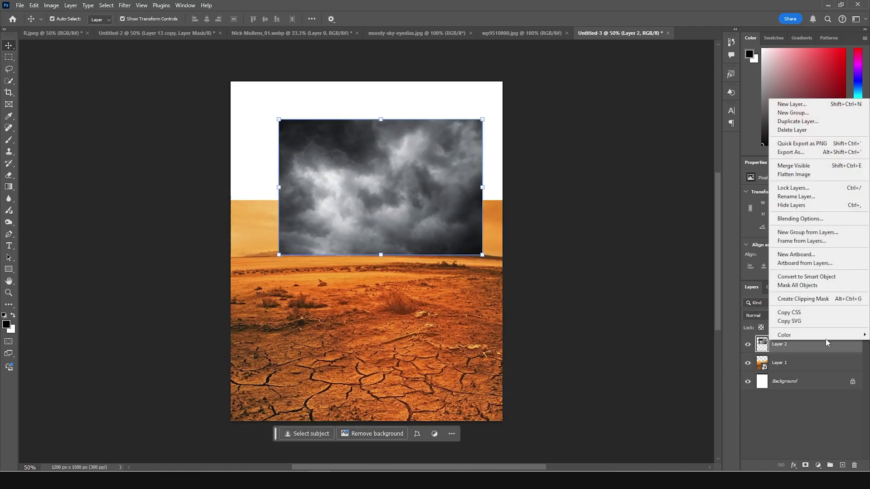
pyautogui.click(822, 277)
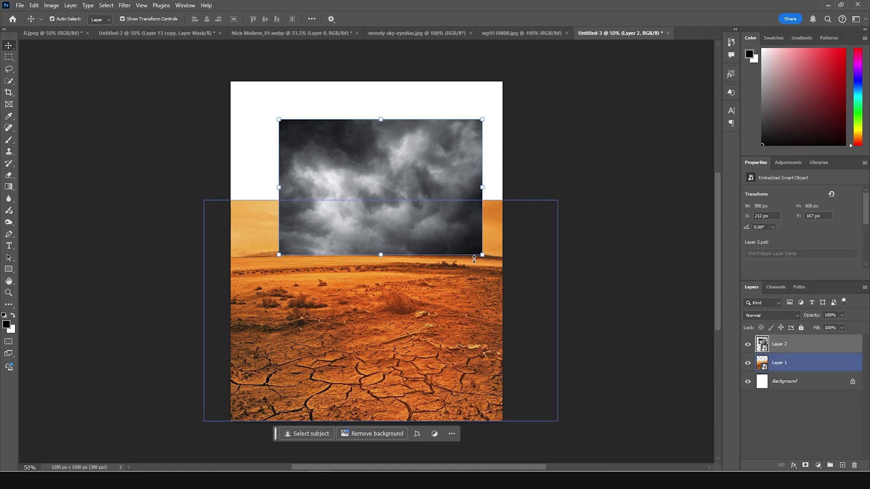
# Rotate the cloud layer 90° and scale it to about 212%, centred horizontally so it spans the canvas width.
pyautogui.moveTo(477, 255); pyautogui.dragTo(560, 290)
pyautogui.moveTo(580, 60); pyautogui.dragTo(462, 299)
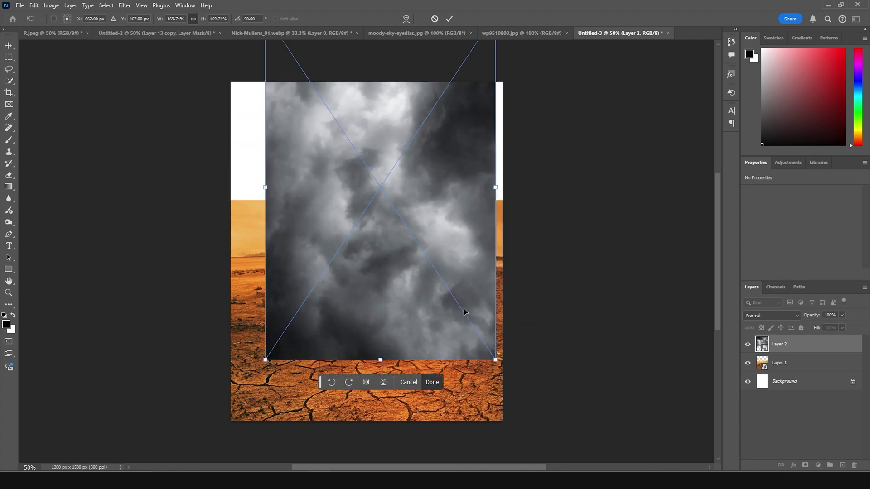
pyautogui.moveTo(496, 360); pyautogui.dragTo(535, 397)
pyautogui.moveTo(472, 285); pyautogui.dragTo(464, 290)
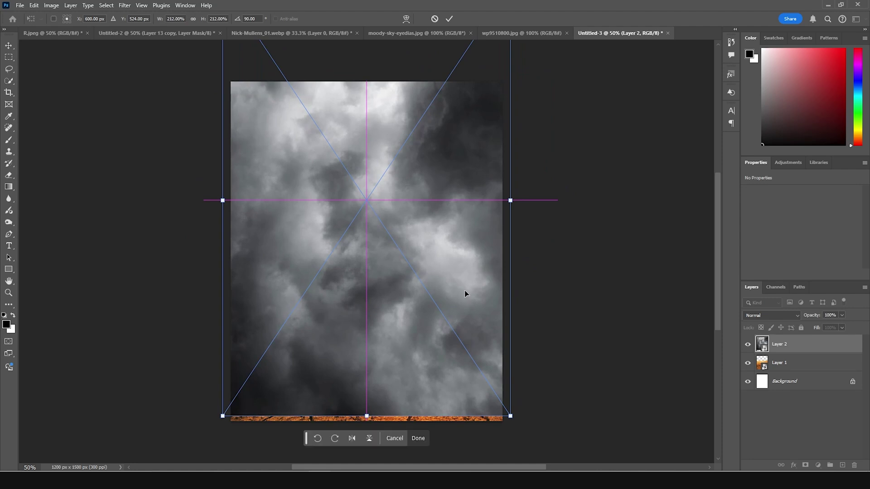
pyautogui.press('Return')
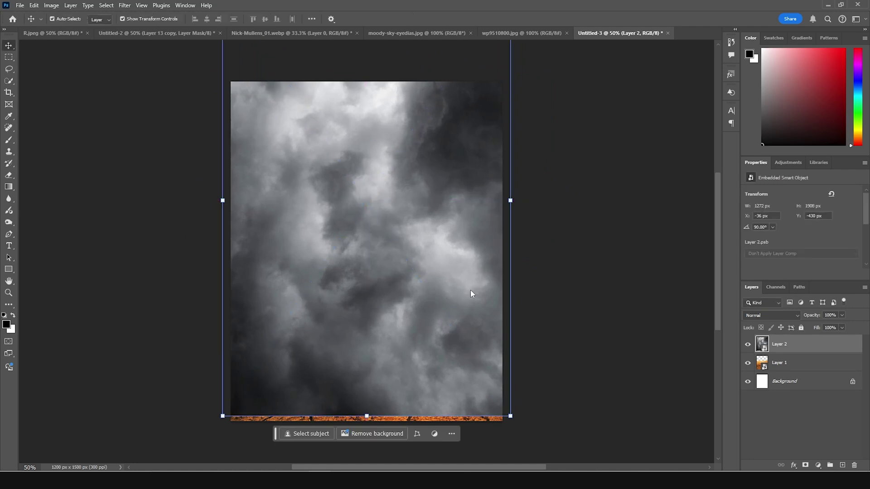
# Place the cloud layer beneath the desert layer, and rename the two layers cloud and landscape.
pyautogui.moveTo(789, 350); pyautogui.dragTo(770, 371)
pyautogui.click(778, 345)
pyautogui.doubleClick(782, 346)
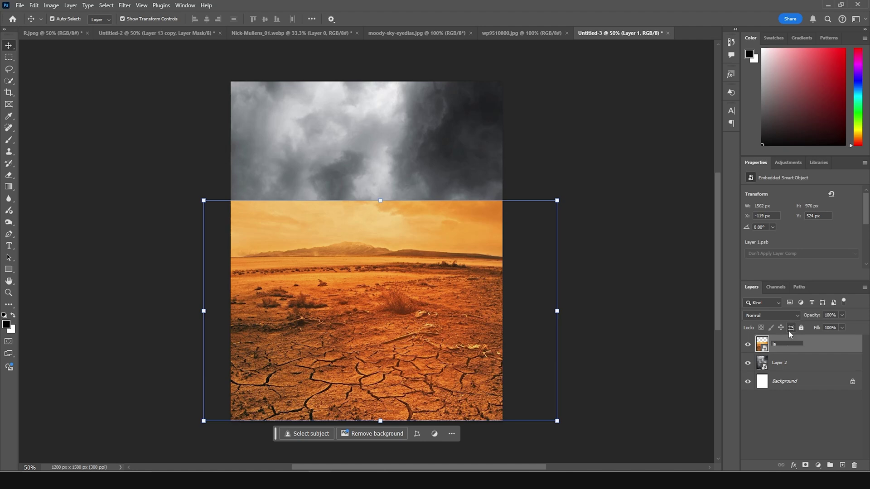
pyautogui.write('landscape')
pyautogui.click(782, 362)
pyautogui.doubleClick(783, 362)
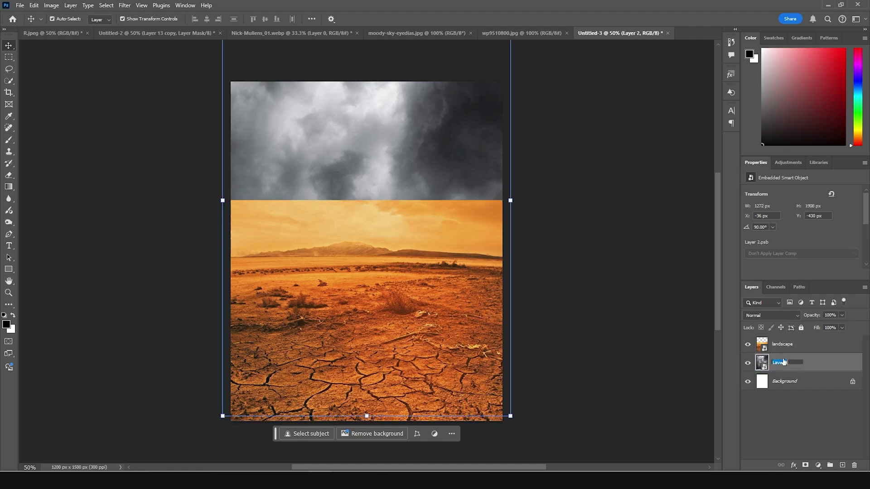
# Add a layer mask to the landscape layer and make that mask active for editing.
pyautogui.click(798, 341)
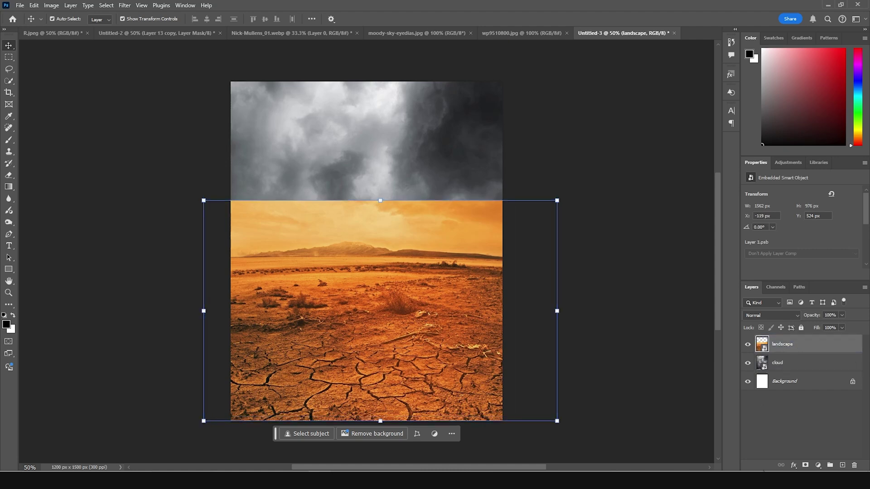
pyautogui.click(805, 466)
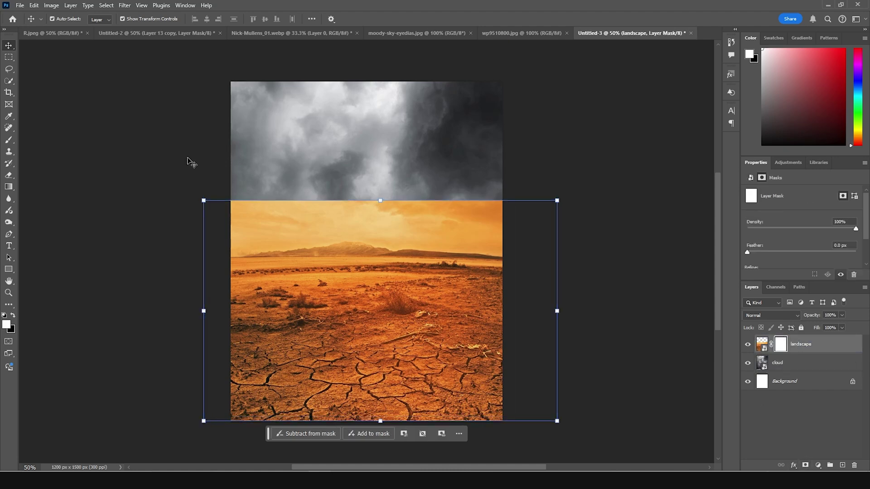
pyautogui.click(194, 196)
pyautogui.click(529, 230)
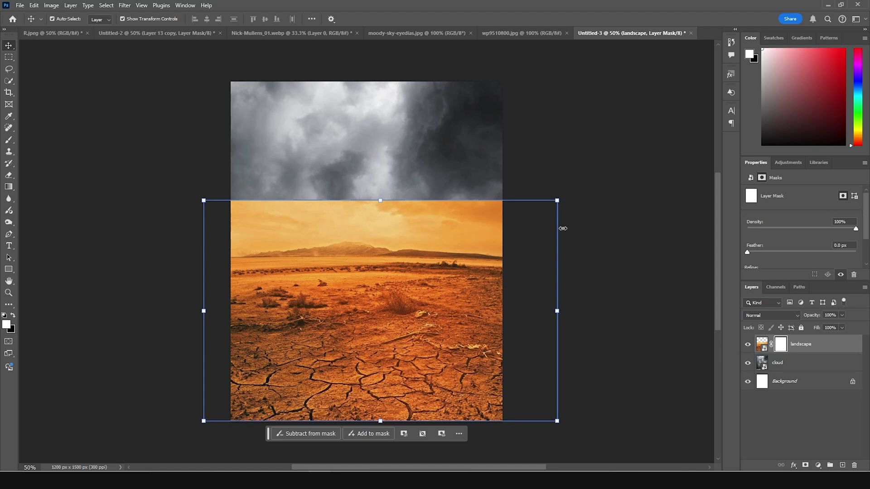
pyautogui.click(697, 311)
pyautogui.click(450, 128)
pyautogui.click(450, 237)
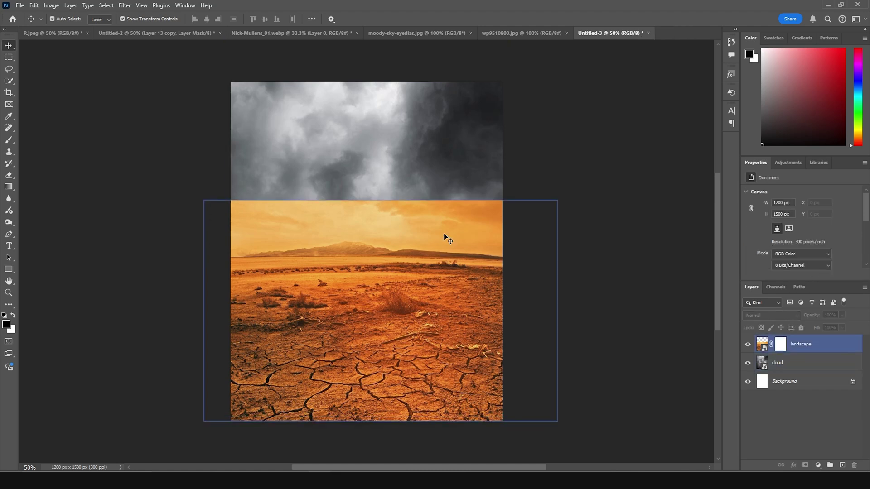
pyautogui.click(702, 326)
pyautogui.click(752, 363)
pyautogui.click(779, 345)
# Paint black on the landscape mask with a 500 px Soft Round brush to blend the orange sky into the clouds.
pyautogui.press('b')
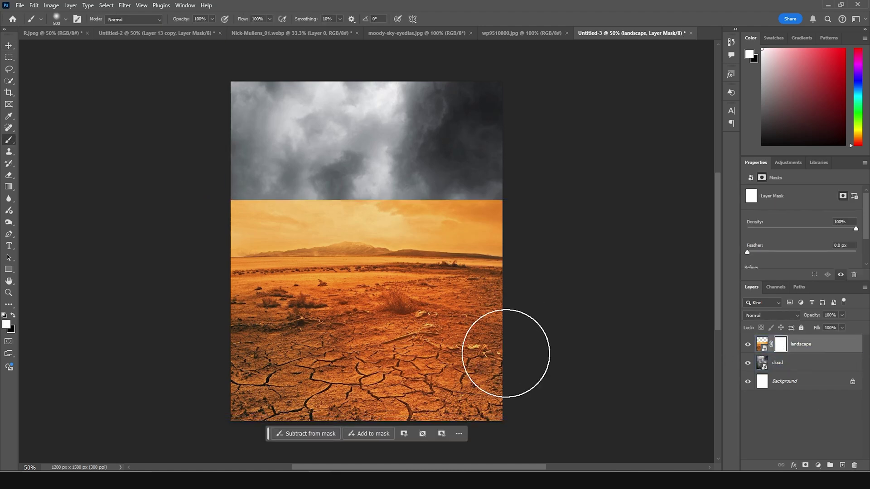
pyautogui.click(66, 20)
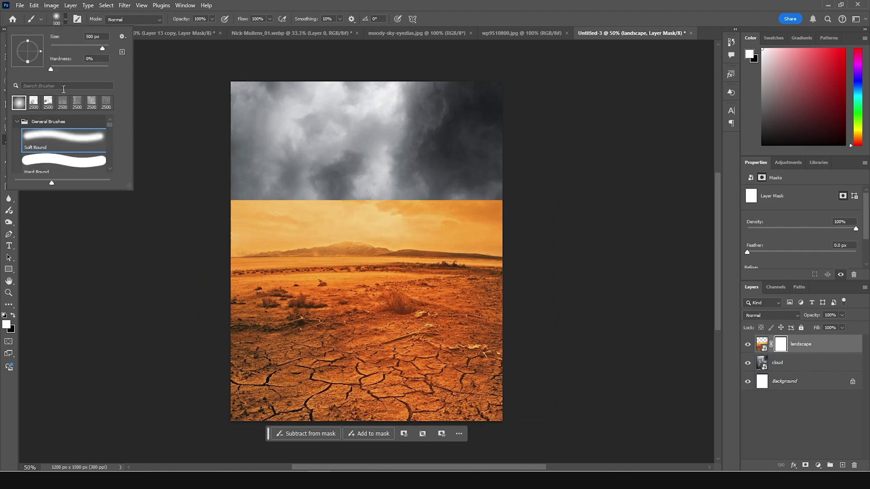
pyautogui.click(778, 347)
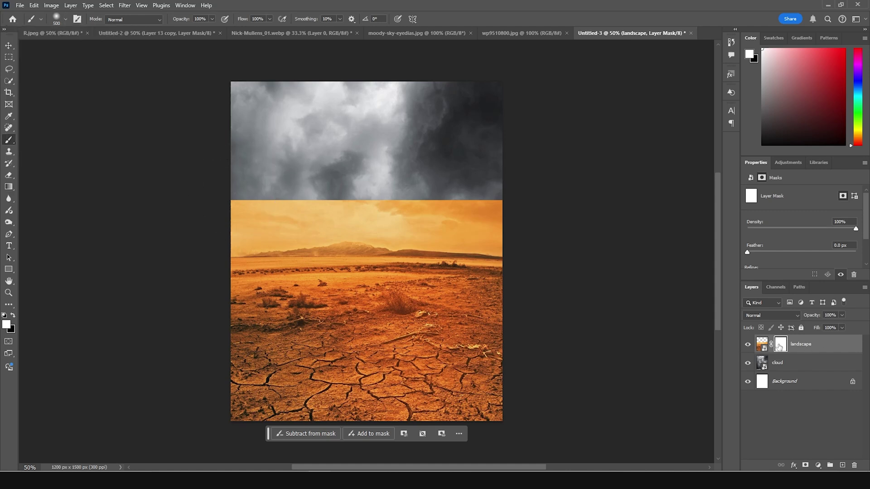
pyautogui.click(12, 317)
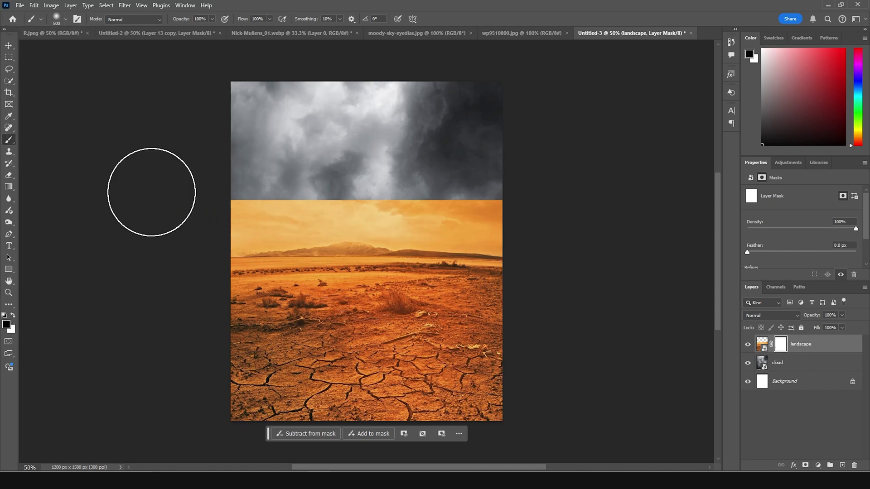
pyautogui.moveTo(189, 173)
pyautogui.mouseDown()
pyautogui.moveTo(309, 175)
pyautogui.moveTo(233, 170)
pyautogui.moveTo(270, 168)
pyautogui.moveTo(248, 173)
pyautogui.moveTo(458, 185)
pyautogui.mouseUp()
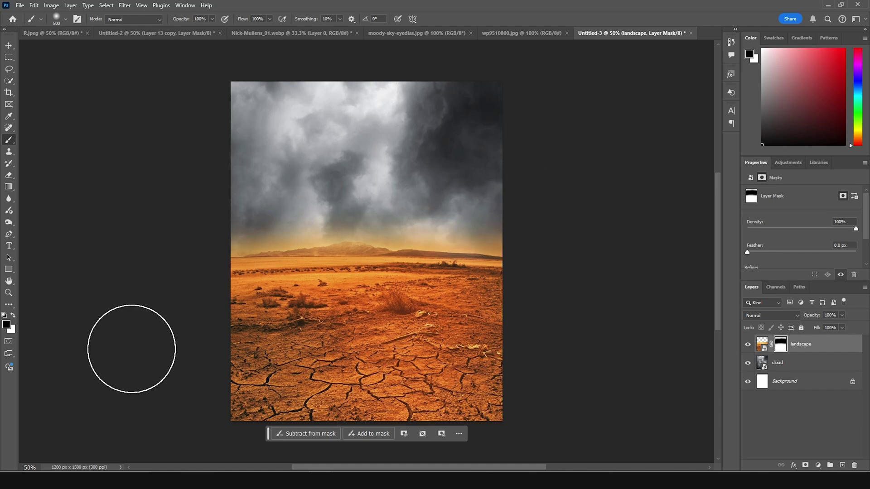
# Switch the brush colour to white and reduce the brush size to 150 px for restoring masked areas.
pyautogui.click(13, 315)
pyautogui.press('[')
pyautogui.press('[')
pyautogui.press('[')
pyautogui.press('[')
pyautogui.press('[')
pyautogui.press('[')
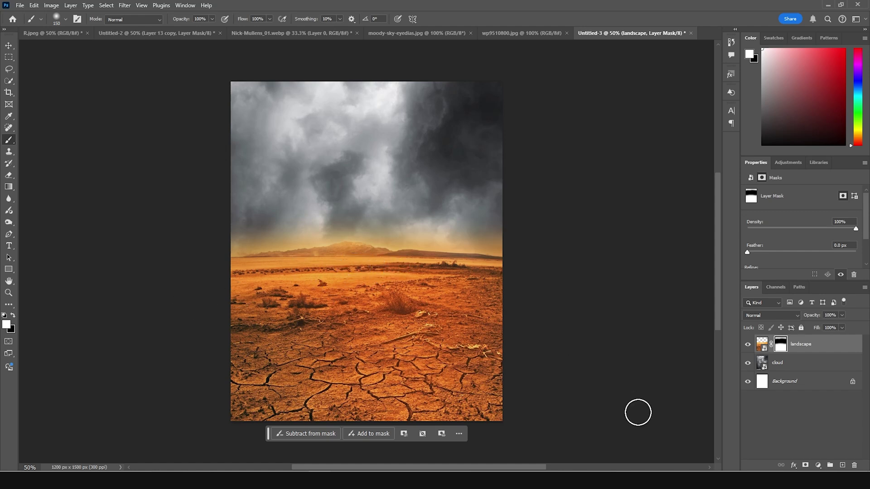
# Move the cloud layer down to about Y -22 px so its bright area sits above the horizon.
pyautogui.click(9, 45)
pyautogui.click(458, 169)
pyautogui.moveTo(458, 169); pyautogui.dragTo(445, 259)
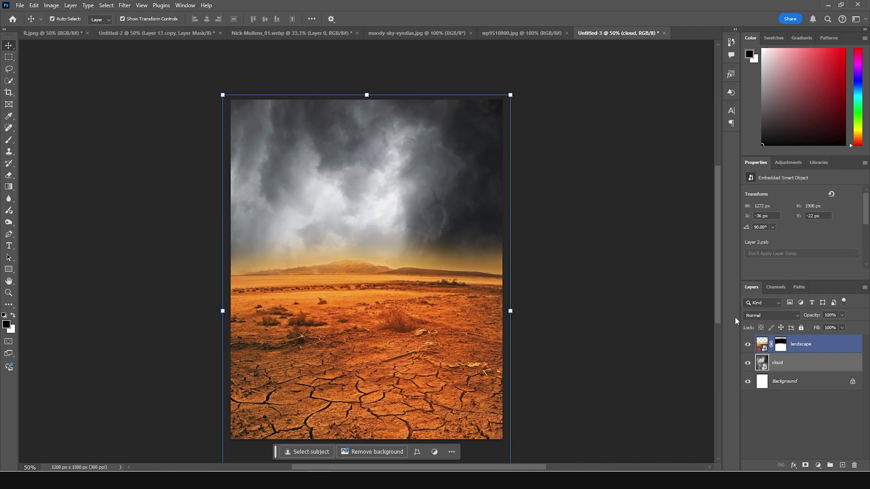
pyautogui.click(779, 399)
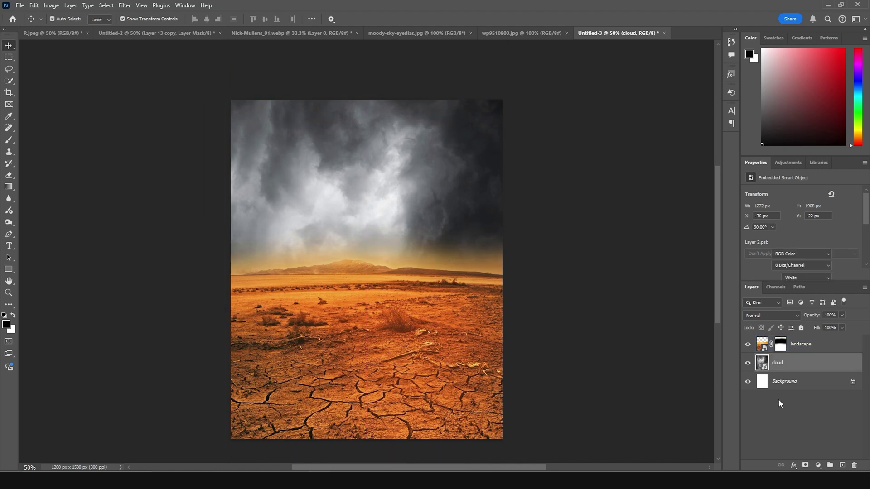
# Add a Hue/Saturation adjustment clipped to the landscape layer and lower its saturation to -61.
pyautogui.click(755, 352)
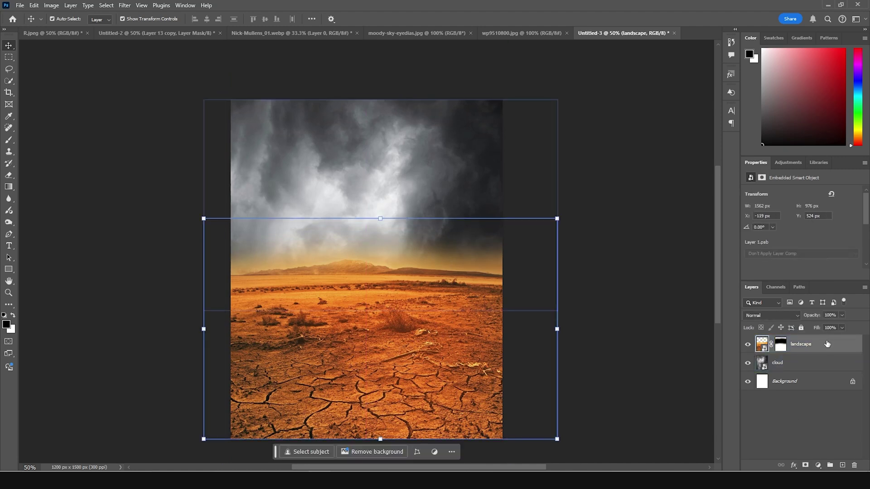
pyautogui.click(819, 469)
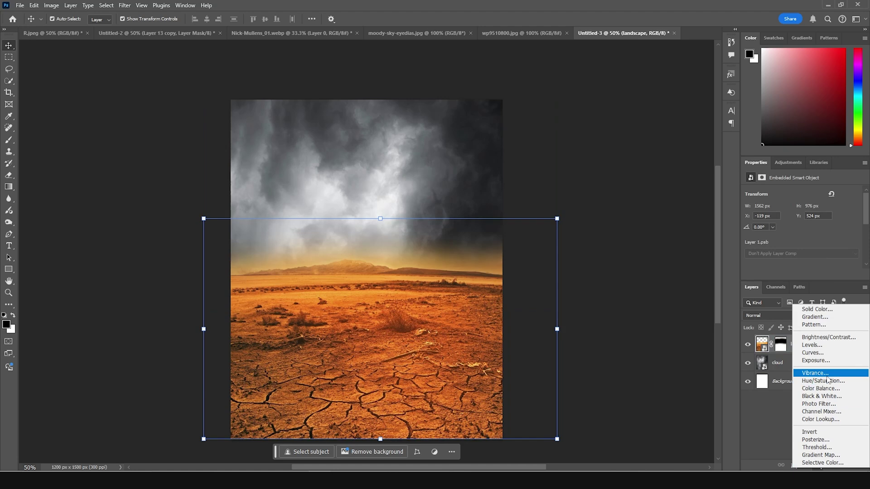
pyautogui.click(811, 377)
pyautogui.click(800, 274)
pyautogui.click(762, 364)
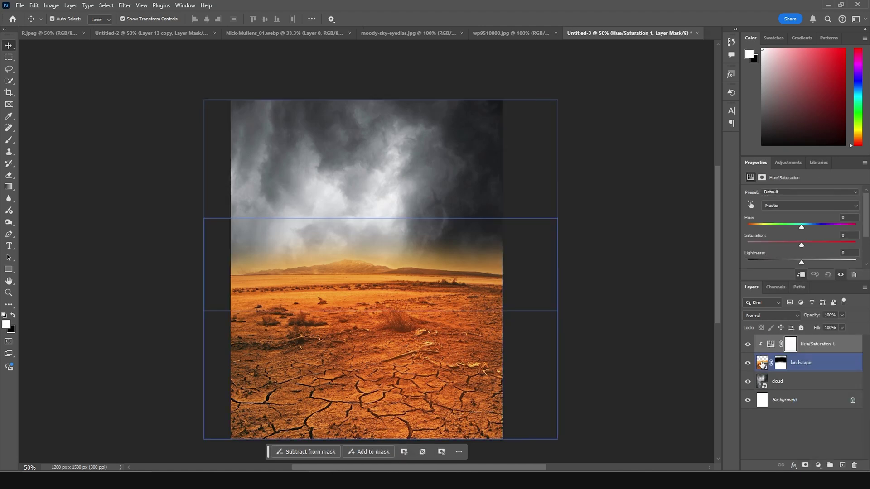
pyautogui.click(754, 363)
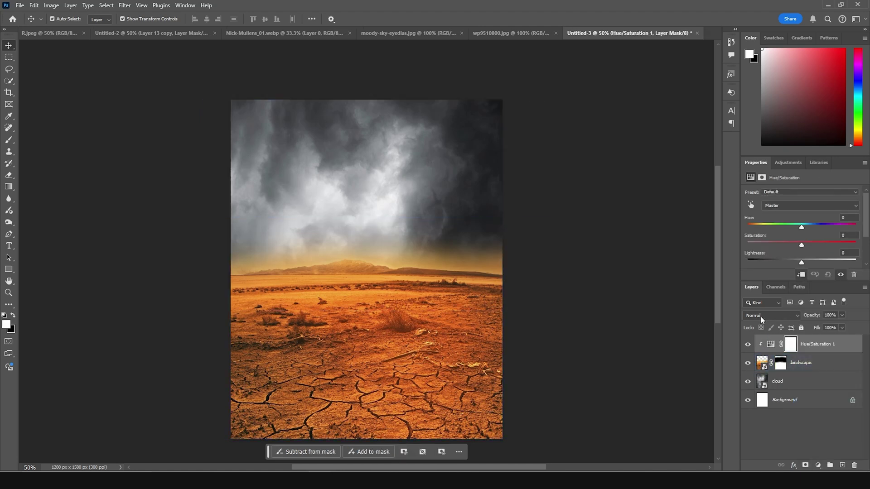
pyautogui.click(787, 247)
pyautogui.moveTo(778, 247); pyautogui.dragTo(776, 250)
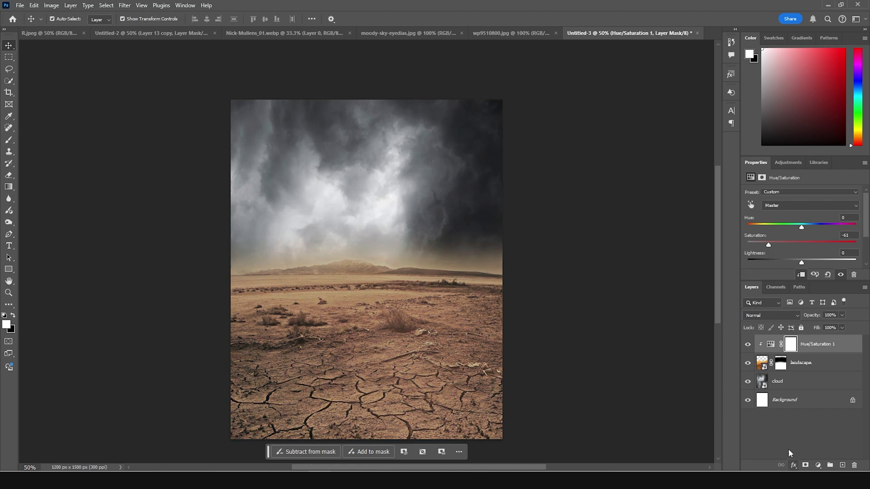
# Add a Photo Filter adjustment layer directly above the cloud layer.
pyautogui.click(779, 382)
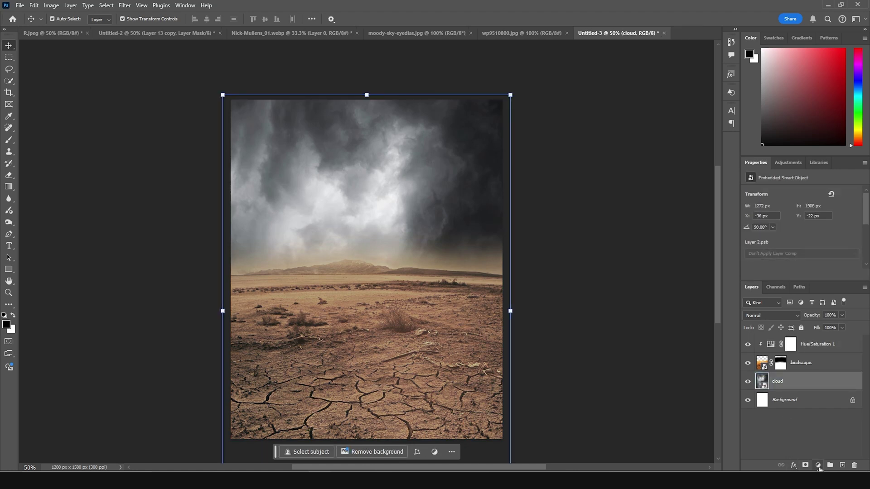
pyautogui.click(818, 465)
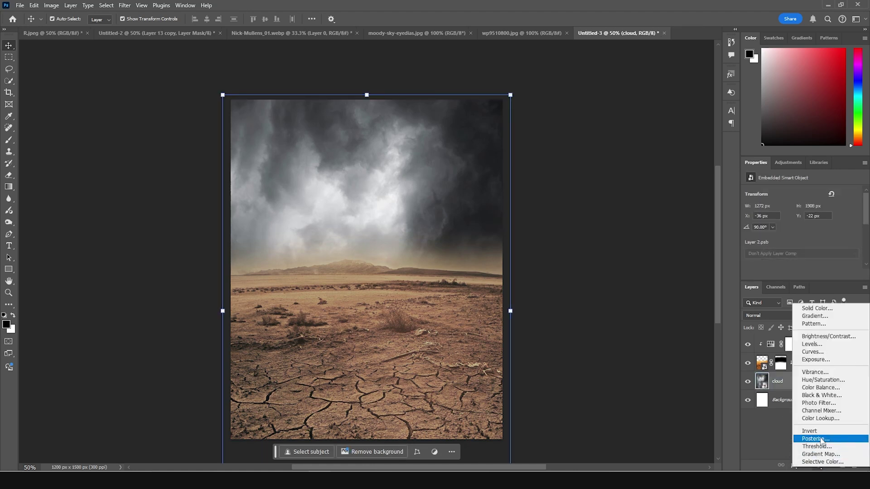
pyautogui.click(823, 406)
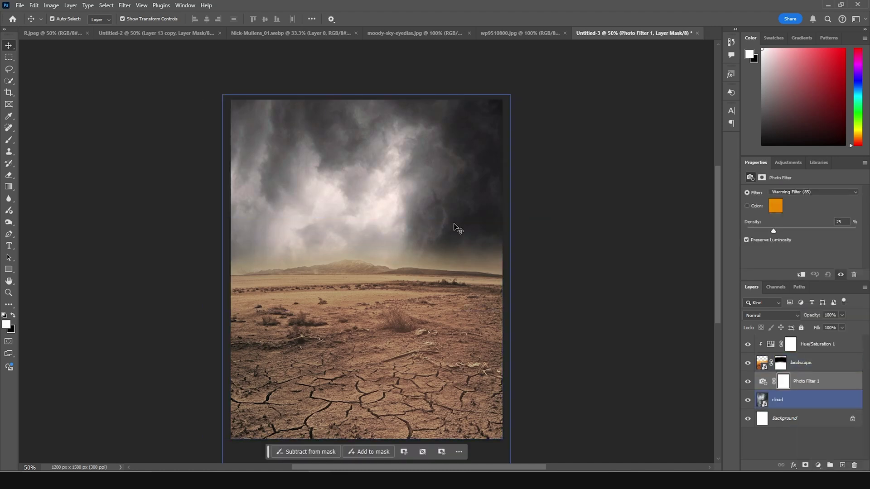
# Set the photo filter's colour to light orange #ffa930 and its density to 22%, comparing the sky with and without it.
pyautogui.click(775, 206)
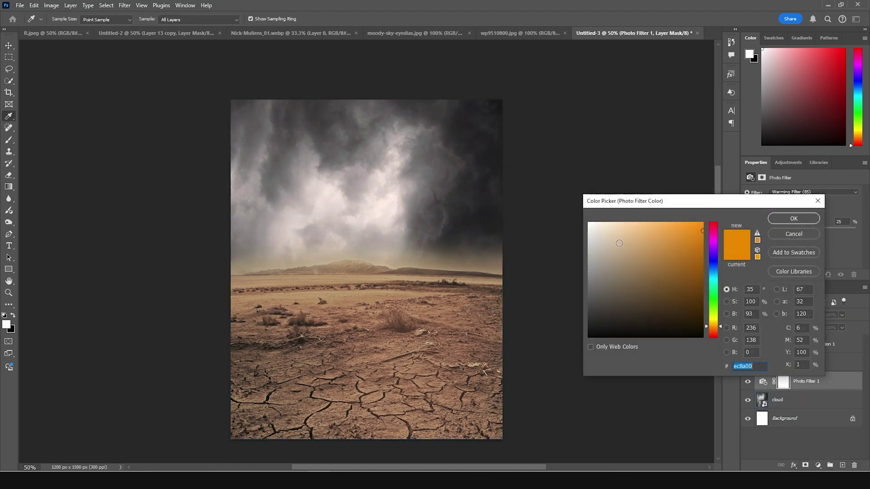
pyautogui.moveTo(665, 224); pyautogui.dragTo(679, 222)
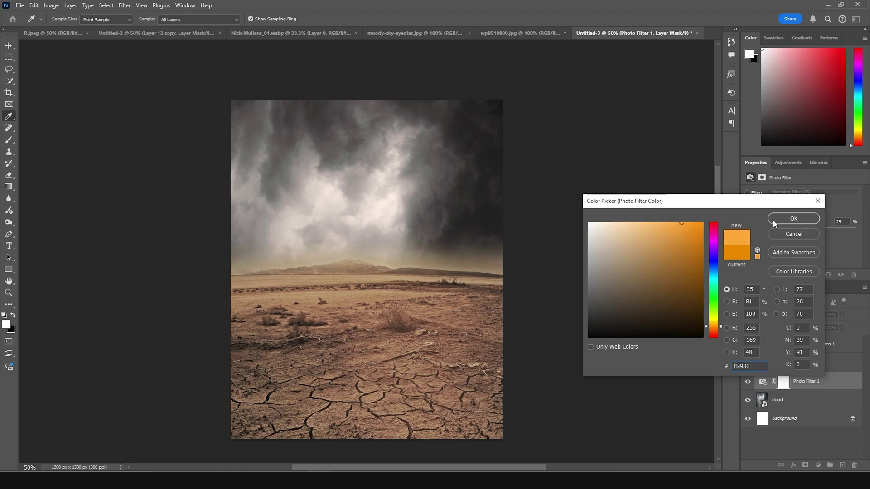
pyautogui.click(793, 218)
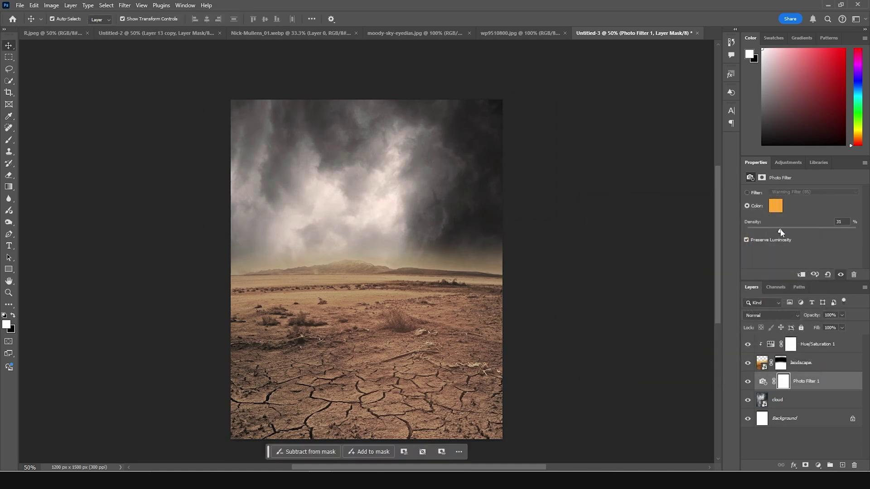
pyautogui.moveTo(792, 232); pyautogui.dragTo(769, 232)
pyautogui.click(748, 382)
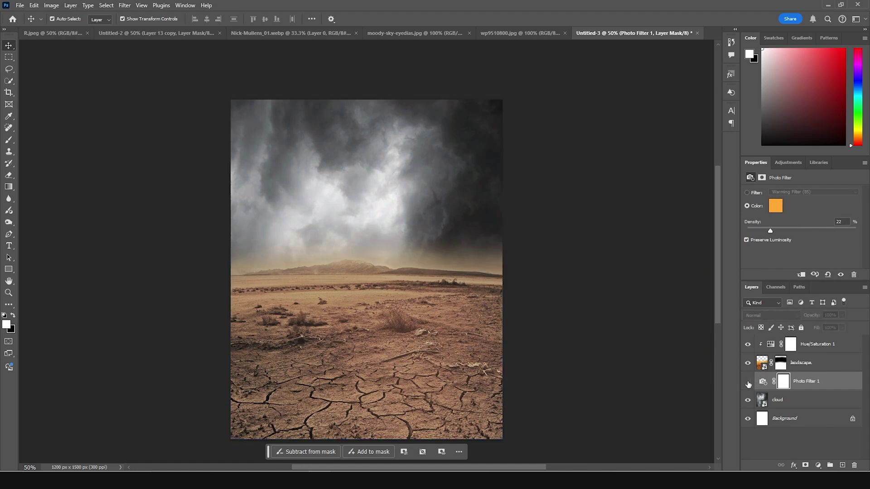
pyautogui.click(747, 382)
# Bring the football player cutout from its own document into the desert composite above the landscape's Hue/Saturation adjustment.
pyautogui.click(811, 368)
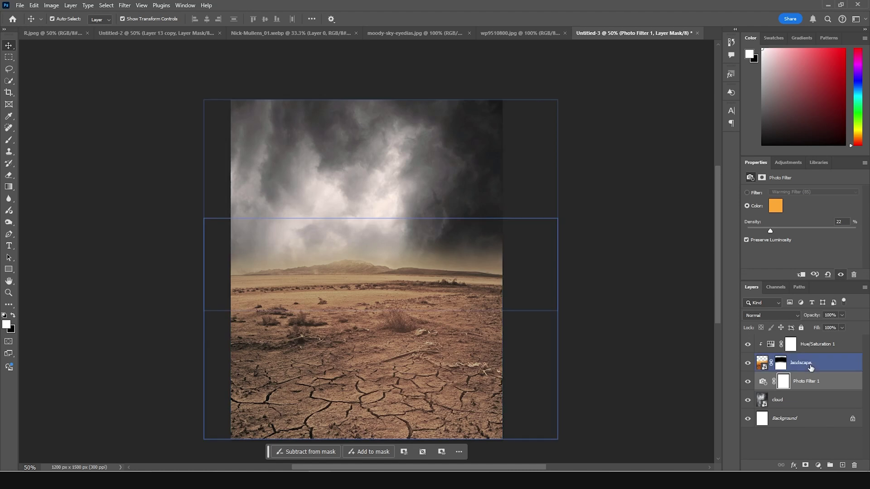
pyautogui.keyDown('ctrl'); pyautogui.click(810, 367); pyautogui.keyUp('ctrl')
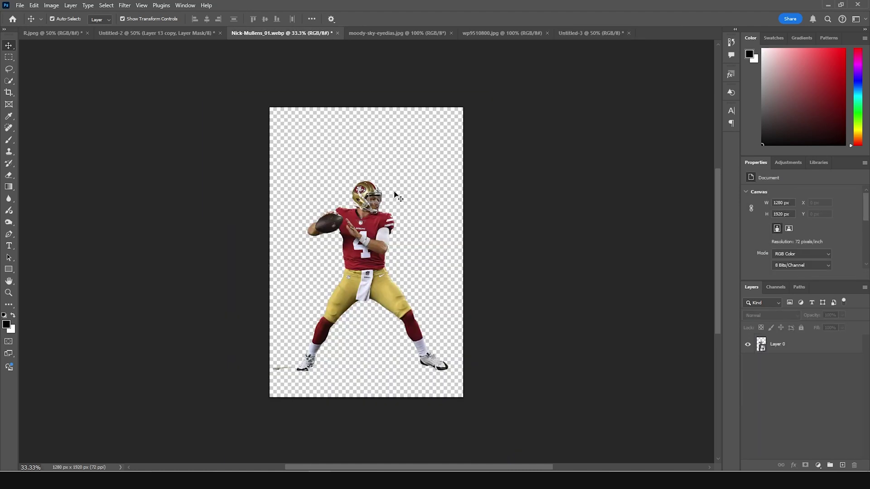
pyautogui.moveTo(391, 217)
pyautogui.mouseDown()
pyautogui.moveTo(612, 39)
pyautogui.moveTo(431, 206)
pyautogui.moveTo(397, 247)
pyautogui.moveTo(382, 227)
pyautogui.mouseUp()
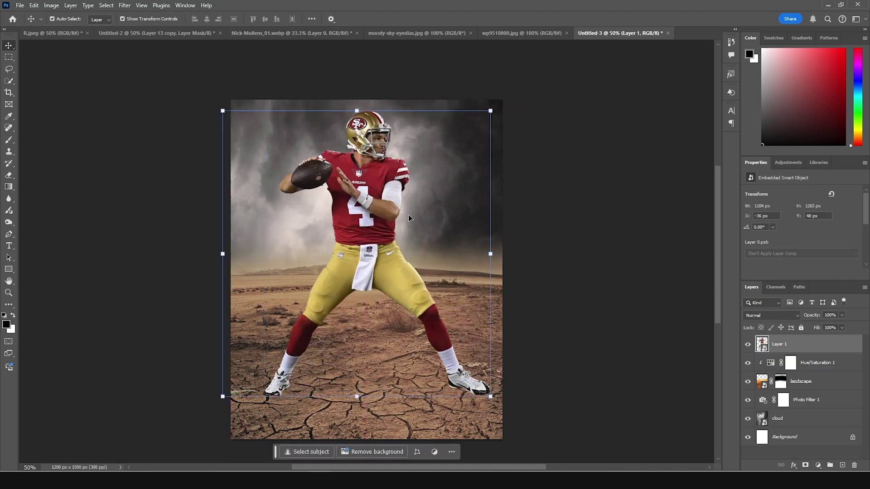
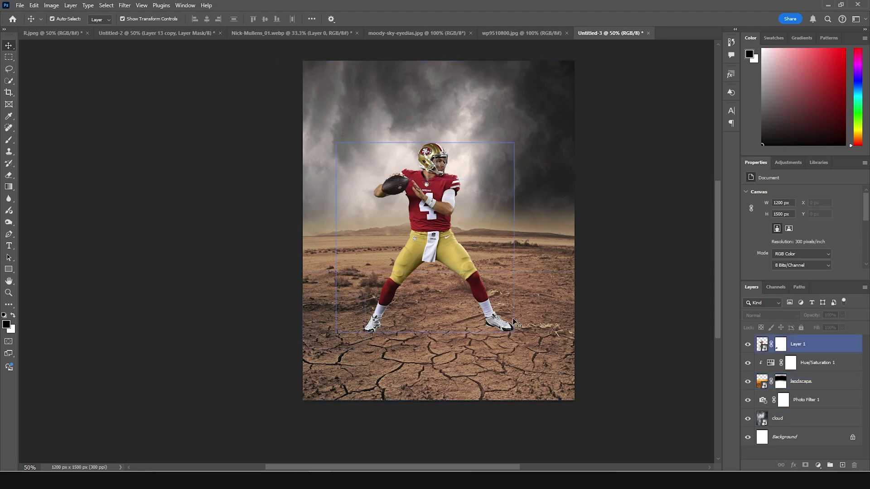
# Lasso the ground beneath the player's feet and fill it generatively with the prompt "add reflection".
pyautogui.click(615, 363)
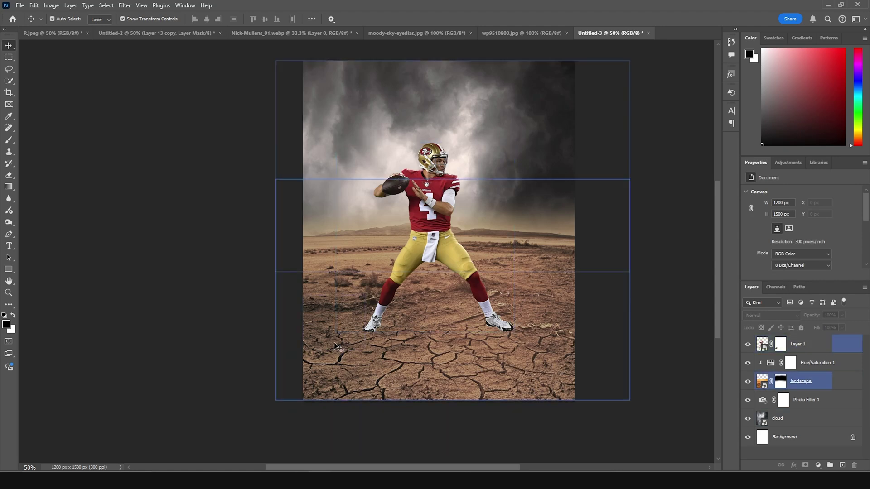
pyautogui.click(9, 69)
pyautogui.moveTo(498, 333)
pyautogui.mouseDown()
pyautogui.moveTo(529, 328)
pyautogui.moveTo(401, 317)
pyautogui.moveTo(375, 331)
pyautogui.mouseUp()
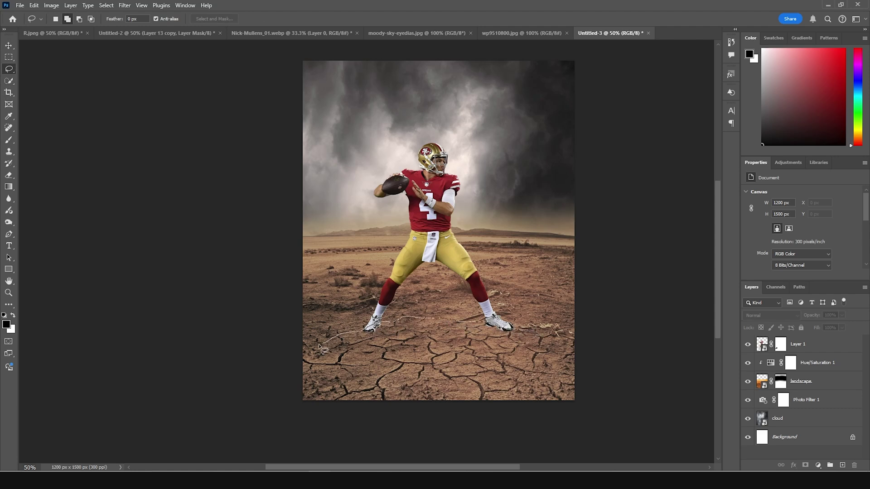
pyautogui.moveTo(501, 378)
pyautogui.mouseDown()
pyautogui.moveTo(537, 368)
pyautogui.moveTo(570, 344)
pyautogui.moveTo(551, 326)
pyautogui.moveTo(512, 346)
pyautogui.mouseUp()
pyautogui.click(372, 388)
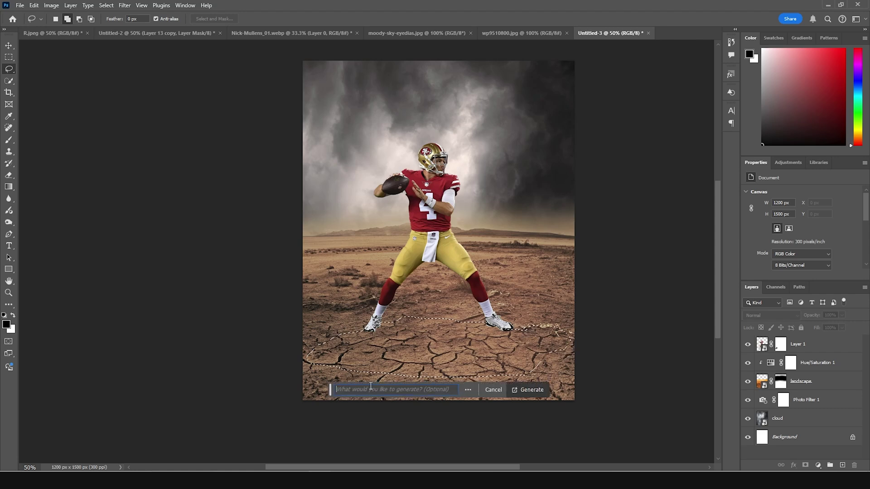
pyautogui.write('ad')
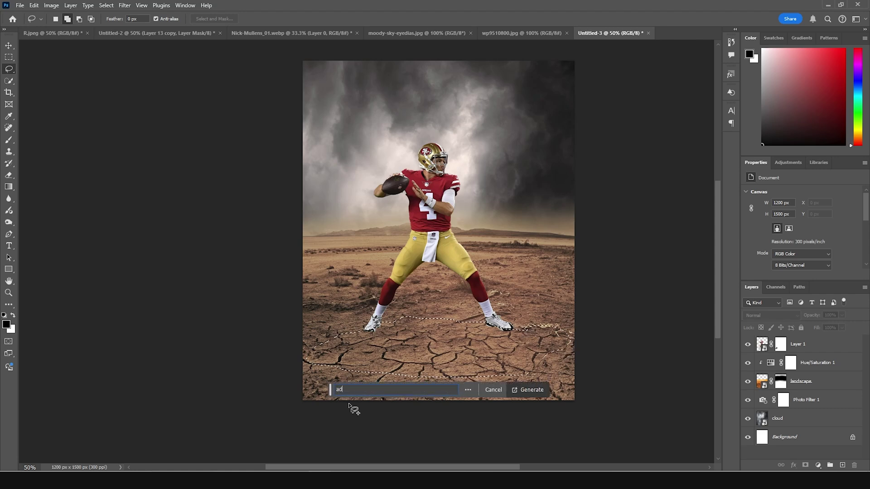
pyautogui.write('d reflection')
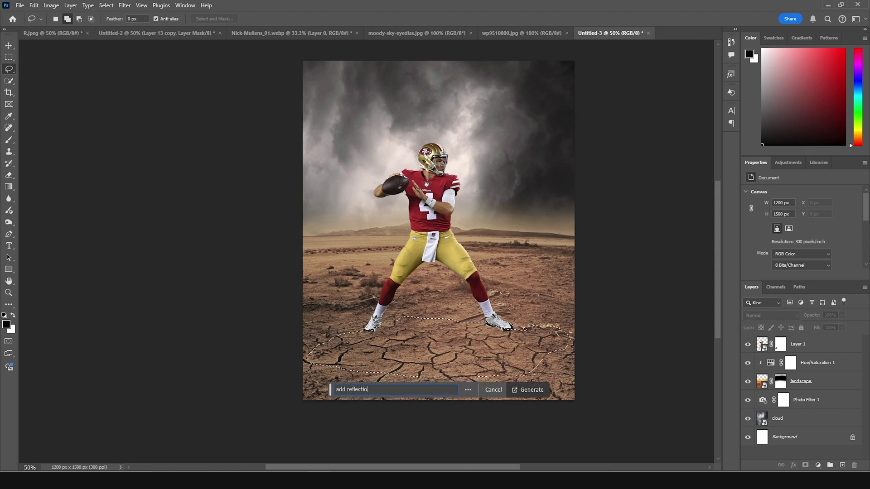
pyautogui.click(528, 392)
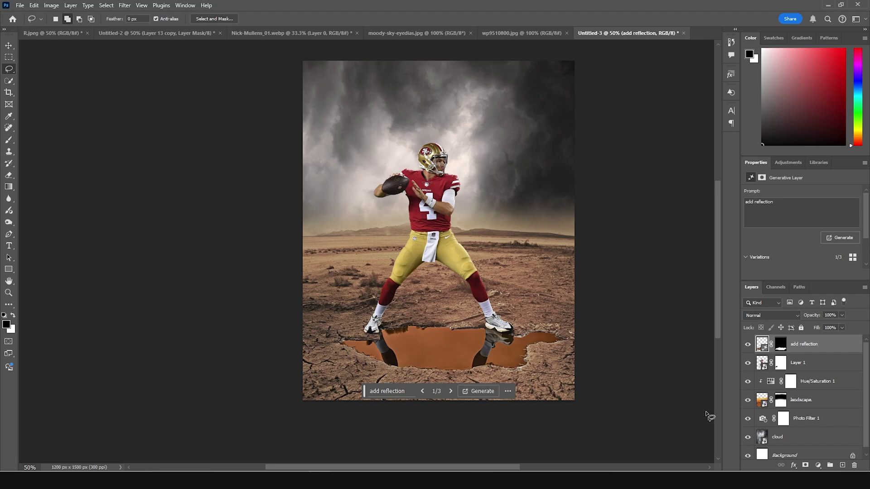
# Compare the three generated reflection variations beneath the player and return to the first one.
pyautogui.scroll(-2, 818, 268)
pyautogui.click(799, 254)
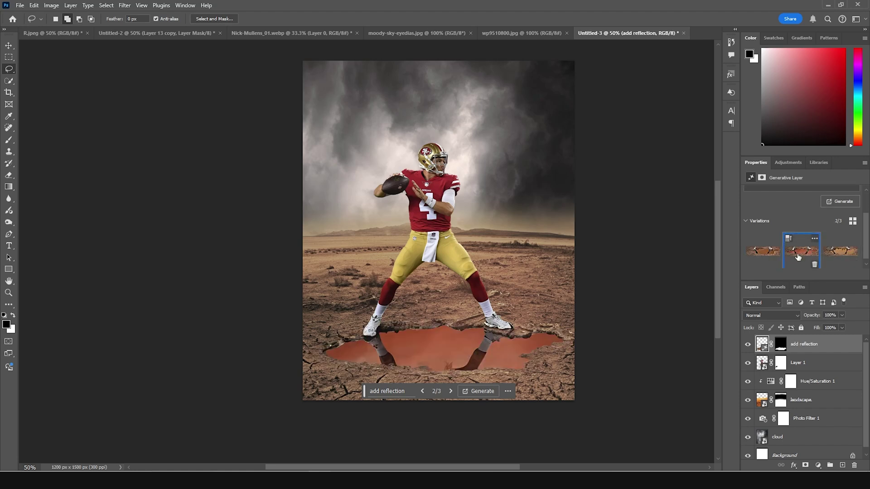
pyautogui.click(838, 256)
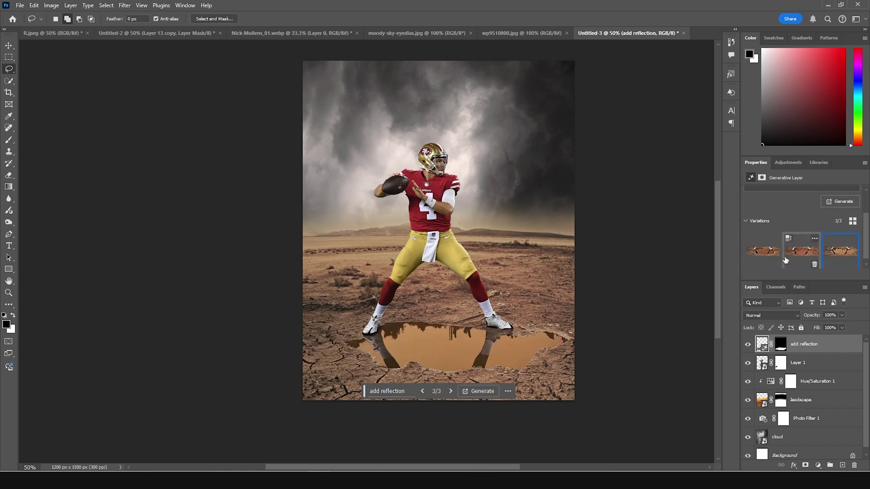
pyautogui.click(767, 256)
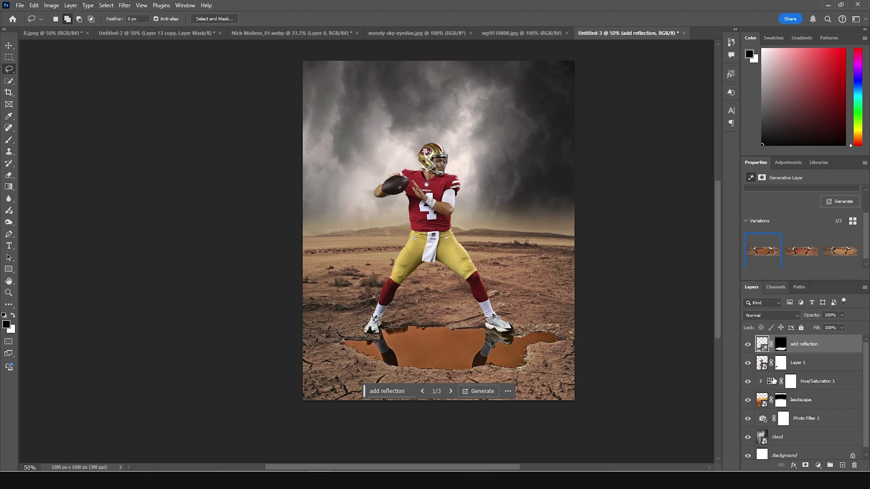
# Check the reflection layer on and off, and regenerate it with the prompt "add water reflection".
pyautogui.scroll(-1, 773, 381)
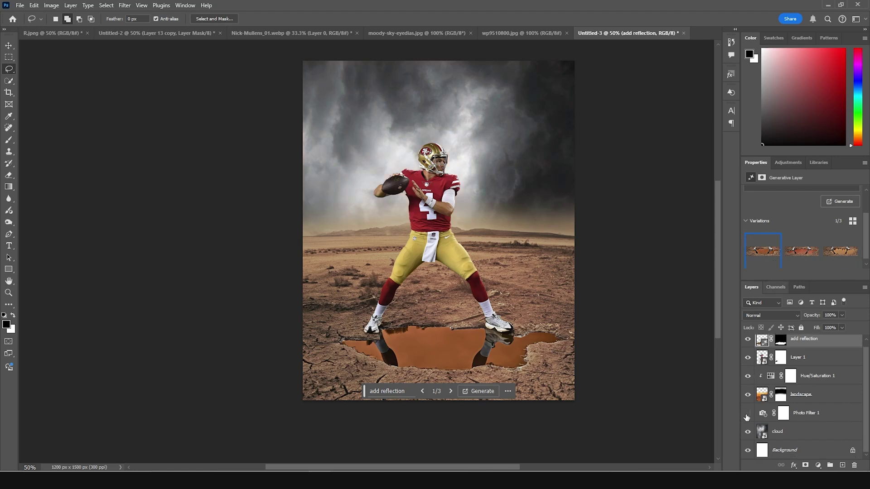
pyautogui.click(748, 340)
pyautogui.click(747, 340)
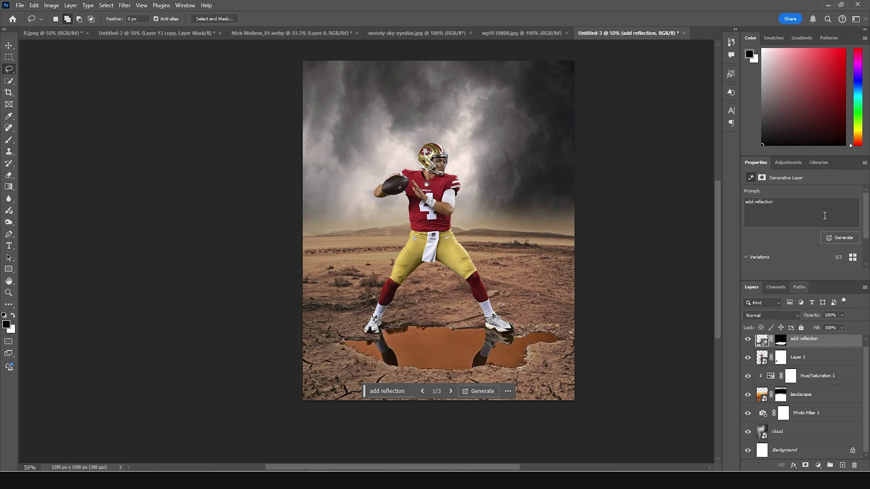
pyautogui.write('water')
pyautogui.click(839, 239)
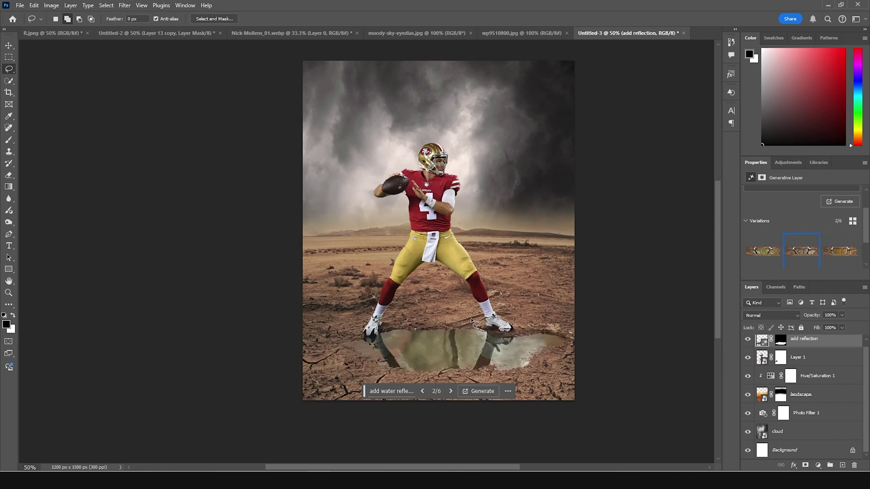
# Lasso the ground at the puddle's right edge, generate "grass" there and choose the second variation.
pyautogui.click(564, 320)
pyautogui.moveTo(563, 320)
pyautogui.mouseDown()
pyautogui.moveTo(495, 294)
pyautogui.moveTo(497, 313)
pyautogui.moveTo(480, 329)
pyautogui.moveTo(407, 320)
pyautogui.moveTo(335, 342)
pyautogui.moveTo(287, 346)
pyautogui.moveTo(284, 354)
pyautogui.moveTo(287, 370)
pyautogui.moveTo(443, 357)
pyautogui.mouseUp()
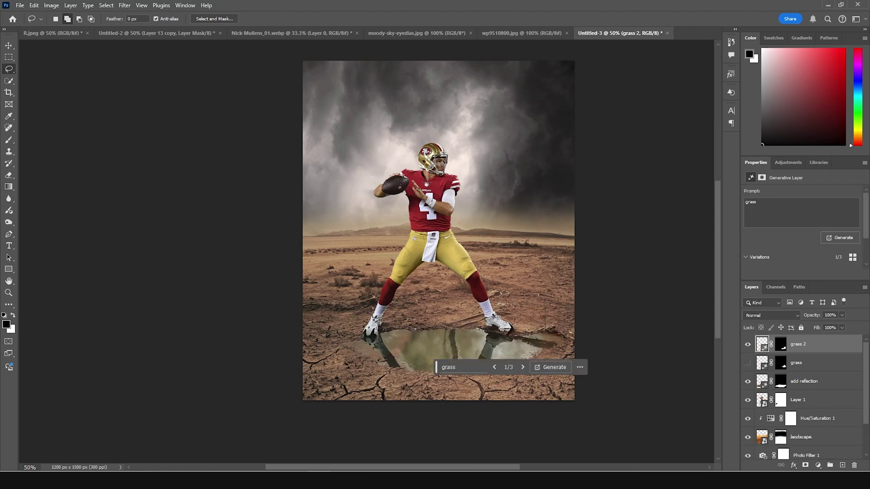
pyautogui.click(840, 257)
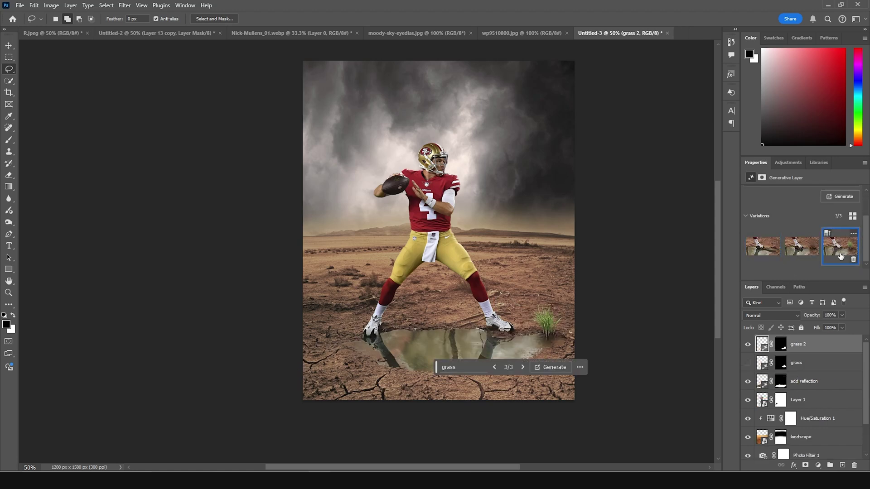
pyautogui.click(810, 247)
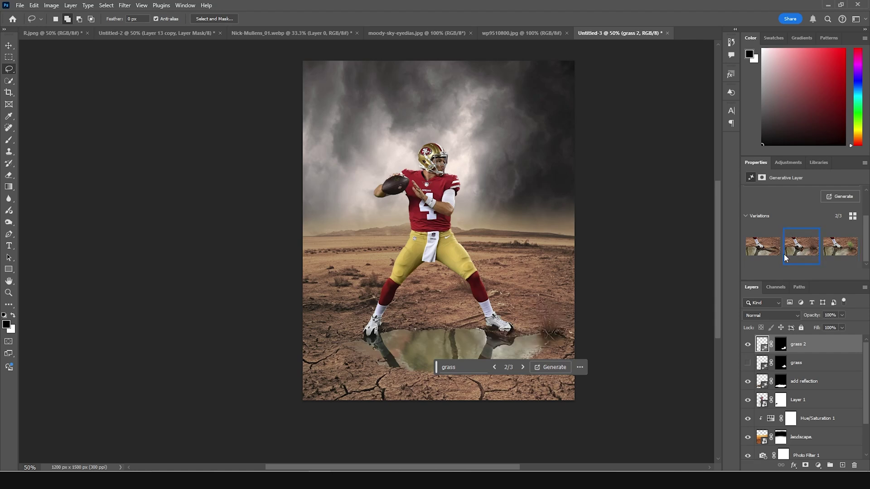
# Regenerate the grass with the prompt "dry tall grass", choose the second variation and compare it with the layer hidden.
pyautogui.scroll(2, 784, 259)
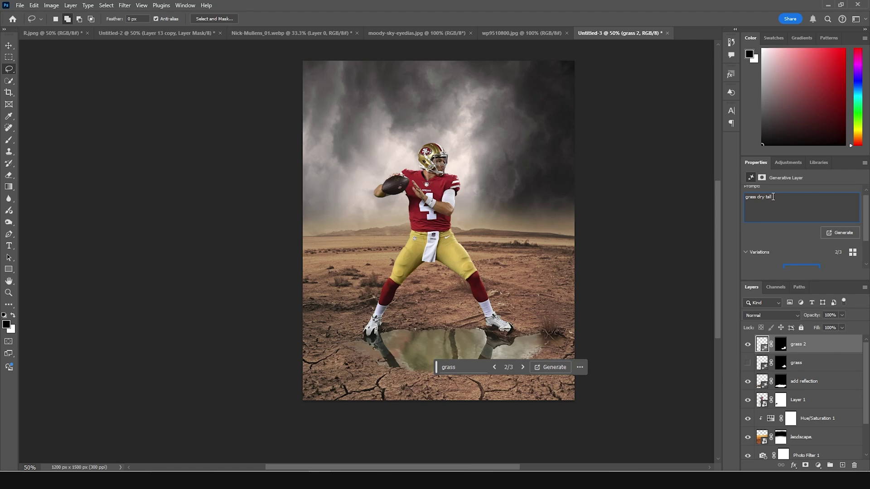
pyautogui.moveTo(772, 197); pyautogui.dragTo(694, 190)
pyautogui.write('dry tall grass')
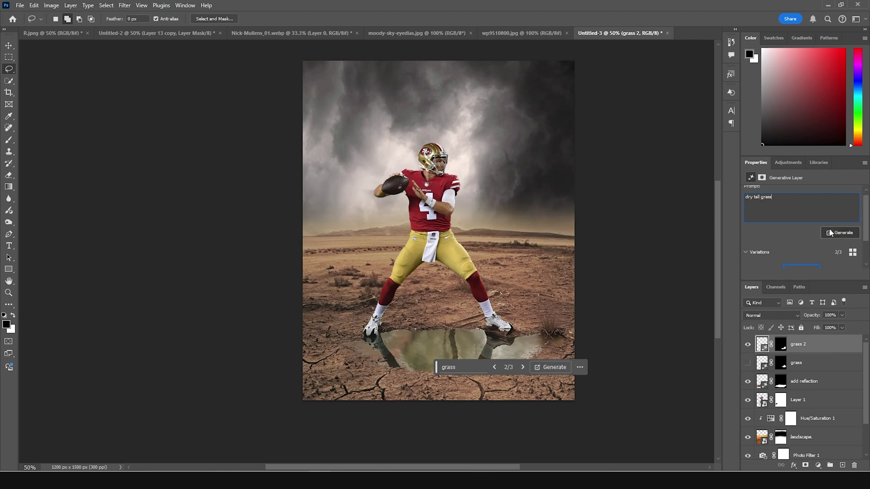
pyautogui.click(830, 233)
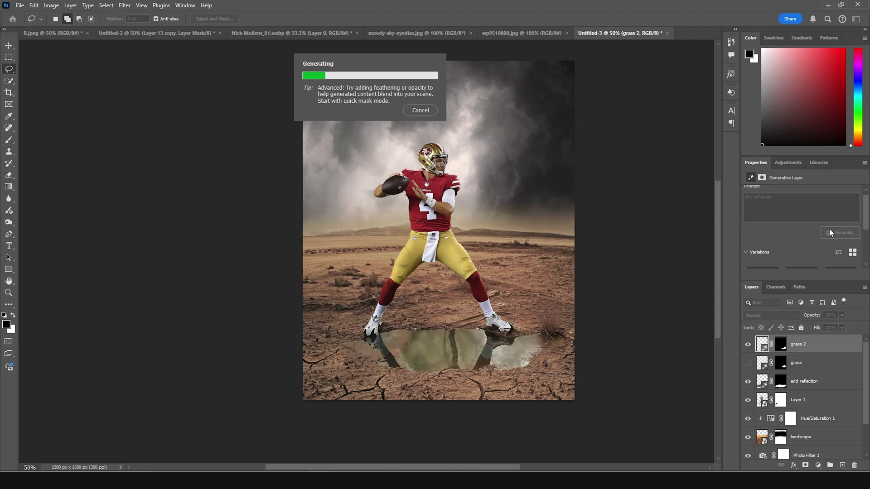
pyautogui.click(825, 264)
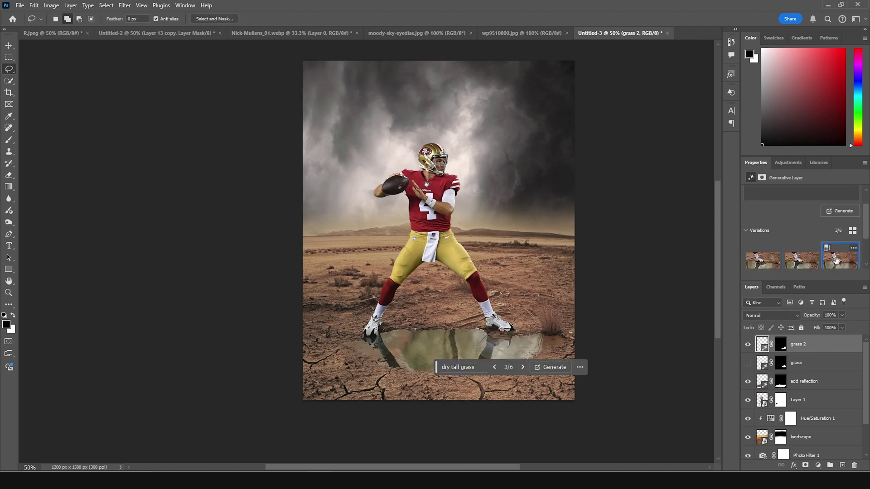
pyautogui.click(800, 262)
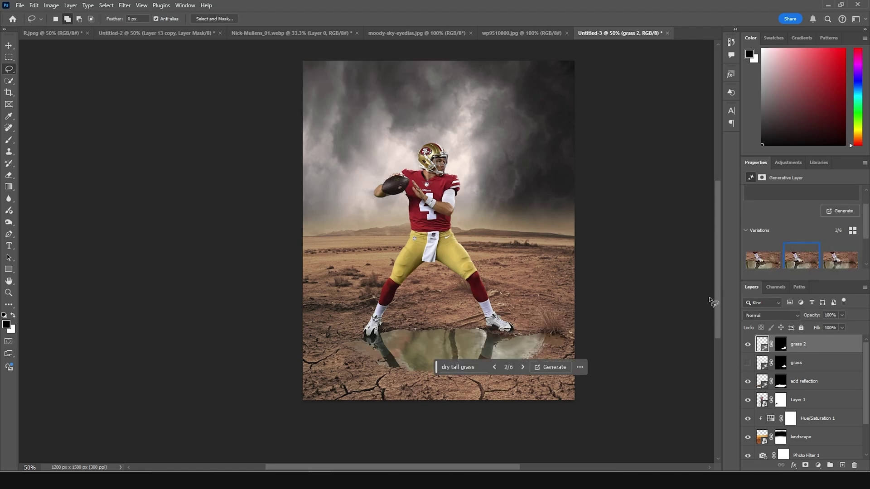
pyautogui.click(748, 345)
pyautogui.click(748, 345)
# Add a blank layer between the player and the landscape's Hue/Saturation adjustment for painting with the Brush tool.
pyautogui.hotkey('alt', '[')
pyautogui.hotkey('alt', '[')
pyautogui.hotkey('alt', '[')
pyautogui.hotkey('alt', '[')
pyautogui.press('b')
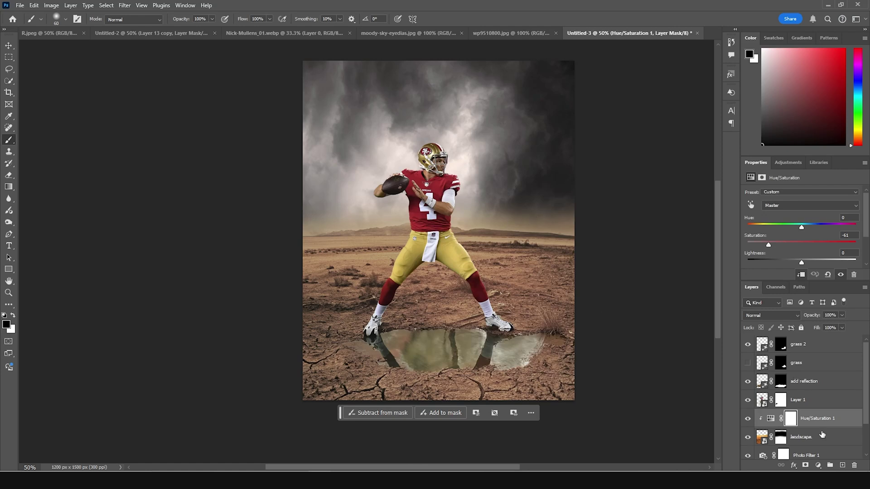
pyautogui.click(842, 465)
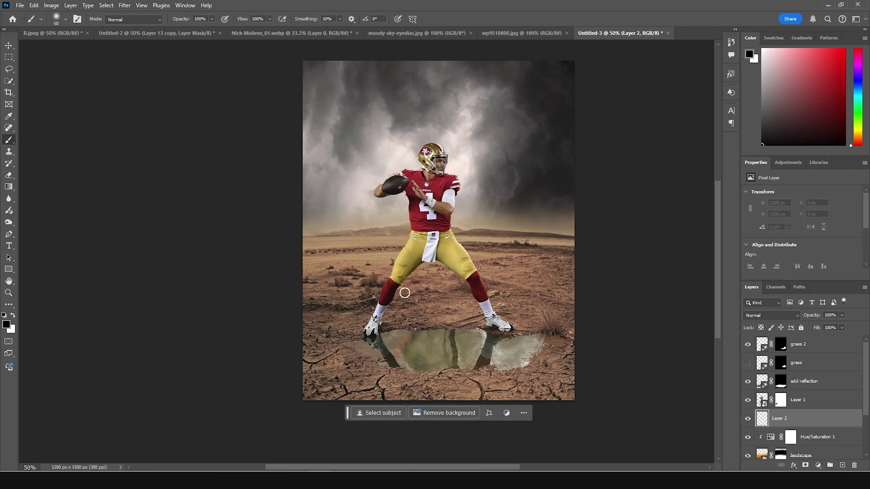
# Choose a fog-textured brush preset and switch the paint colour to white.
pyautogui.click(66, 20)
pyautogui.moveTo(107, 124); pyautogui.dragTo(113, 153)
pyautogui.scroll(5, 80, 152)
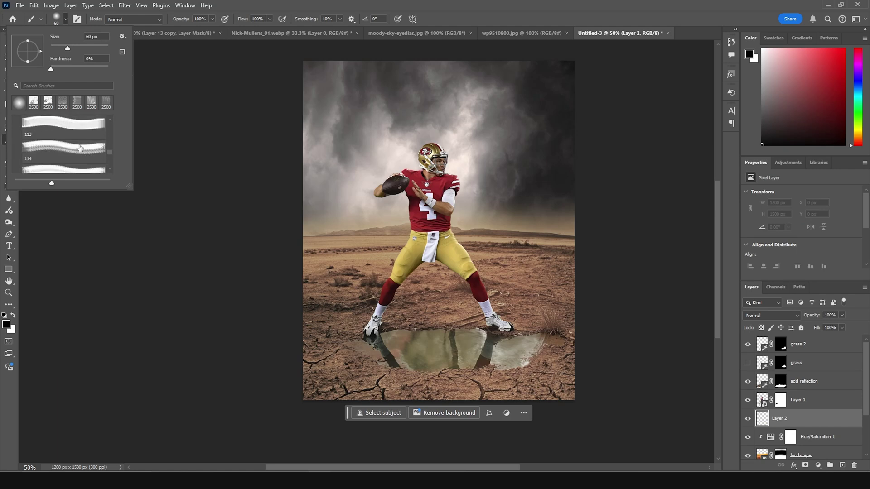
pyautogui.click(84, 130)
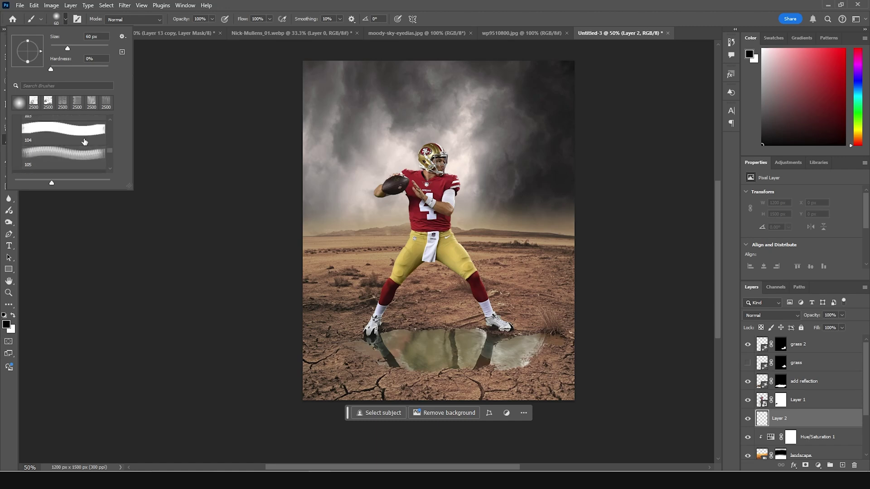
pyautogui.click(13, 314)
pyautogui.click(13, 315)
# Enlarge the brush to 1900 px and dab white fog on both sides of the scene behind the player.
pyautogui.press(']')
pyautogui.press(']')
pyautogui.press(']')
pyautogui.press(']')
pyautogui.press(']')
pyautogui.press(']')
pyautogui.press(']')
pyautogui.click(322, 258)
pyautogui.click(589, 168)
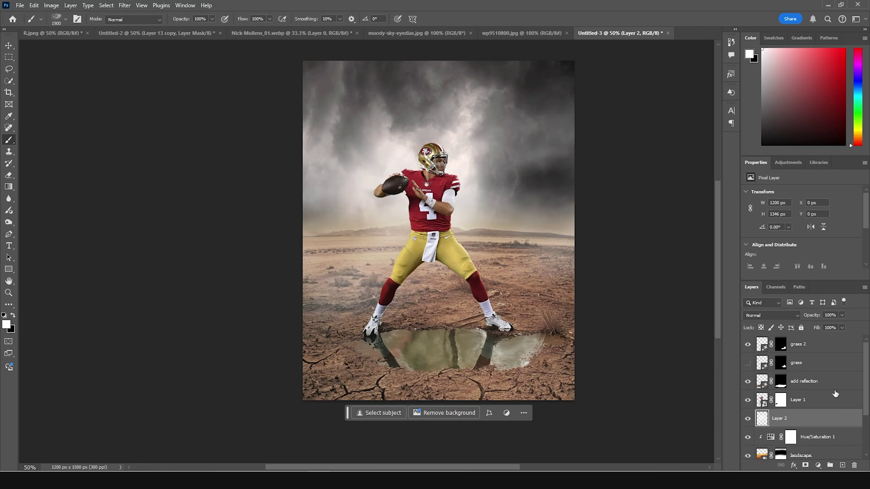
# Add a blank layer above all other layers and paint white fog over the left side of the scene with the large fog brush.
pyautogui.click(822, 348)
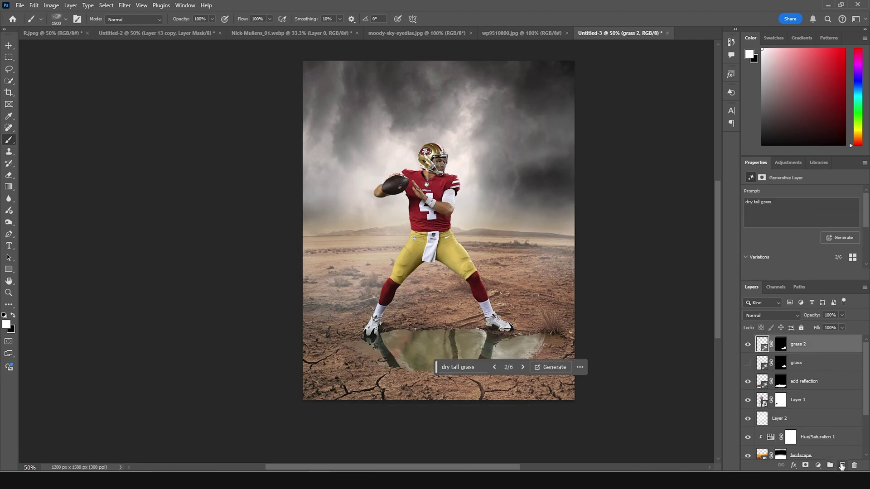
pyautogui.click(842, 465)
pyautogui.press(']')
pyautogui.press(']')
pyautogui.press(']')
pyautogui.press(']')
pyautogui.press(']')
pyautogui.press(']')
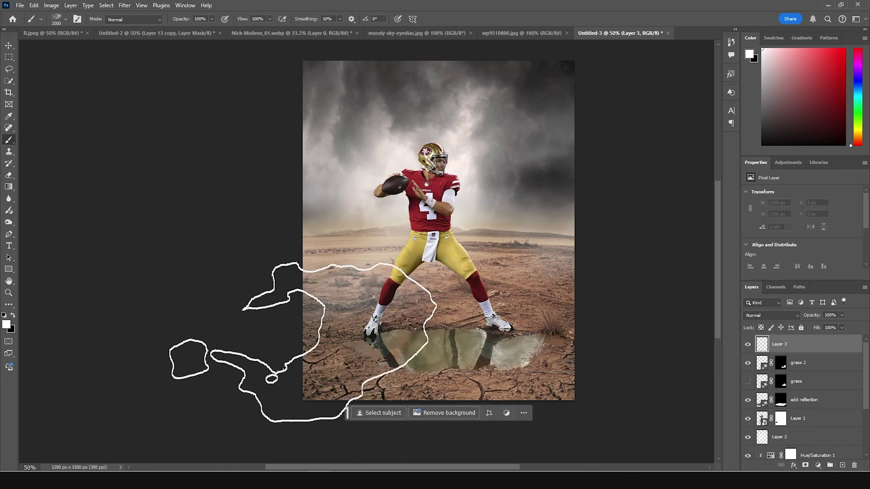
pyautogui.press('[')
pyautogui.press('[')
pyautogui.press('[')
pyautogui.moveTo(311, 324)
pyautogui.mouseDown()
pyautogui.moveTo(442, 349)
pyautogui.moveTo(596, 267)
pyautogui.moveTo(477, 243)
pyautogui.moveTo(302, 230)
pyautogui.moveTo(336, 219)
pyautogui.mouseUp()
# Build up more white fog on the left side and around the player, varying the fog brush between 900 and 2000 px.
pyautogui.press('[')
pyautogui.press('[')
pyautogui.press('[')
pyautogui.press('[')
pyautogui.press('[')
pyautogui.press('[')
pyautogui.press('[')
pyautogui.press('[')
pyautogui.press('[')
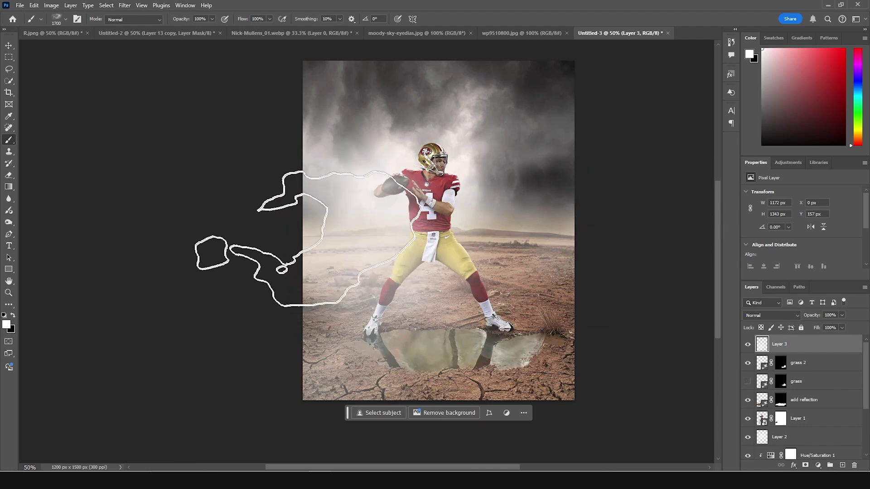
pyautogui.press('[')
pyautogui.press('[')
pyautogui.press('[')
pyautogui.press('[')
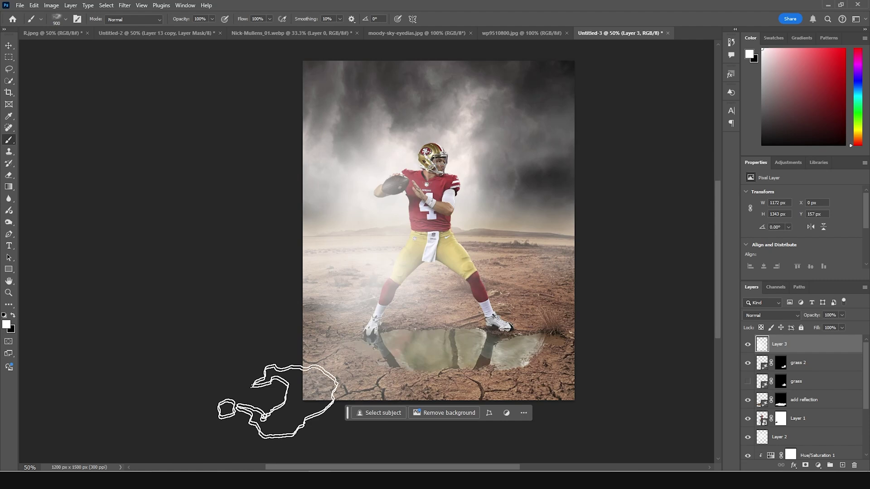
pyautogui.press(']')
pyautogui.press(']')
pyautogui.press(']')
pyautogui.press(']')
pyautogui.press(']')
pyautogui.press(']')
pyautogui.press(']')
pyautogui.press(']')
pyautogui.press(']')
pyautogui.press('[')
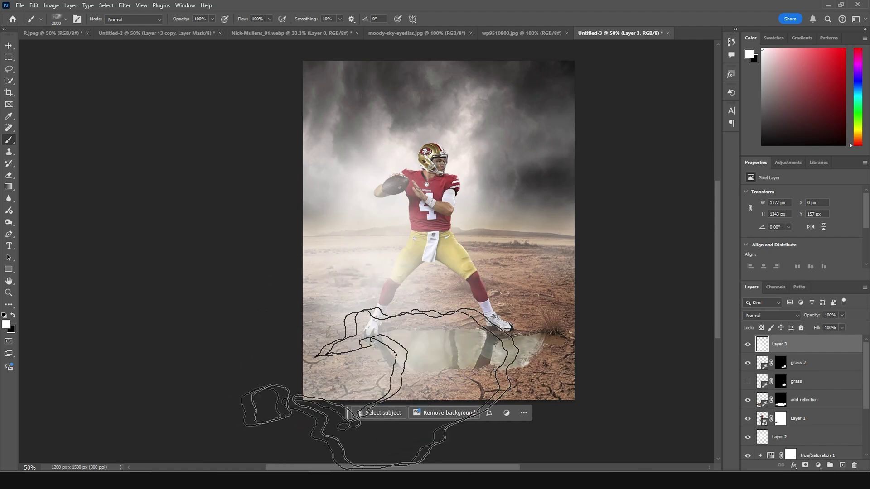
pyautogui.click(349, 176)
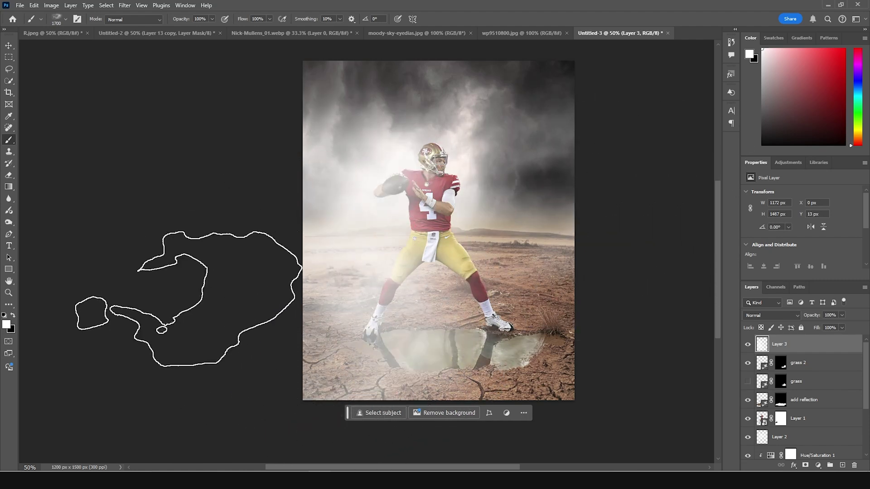
# Lower the foreground fog layer's opacity to 58% and the background fog layer's opacity to 55%.
pyautogui.click(842, 314)
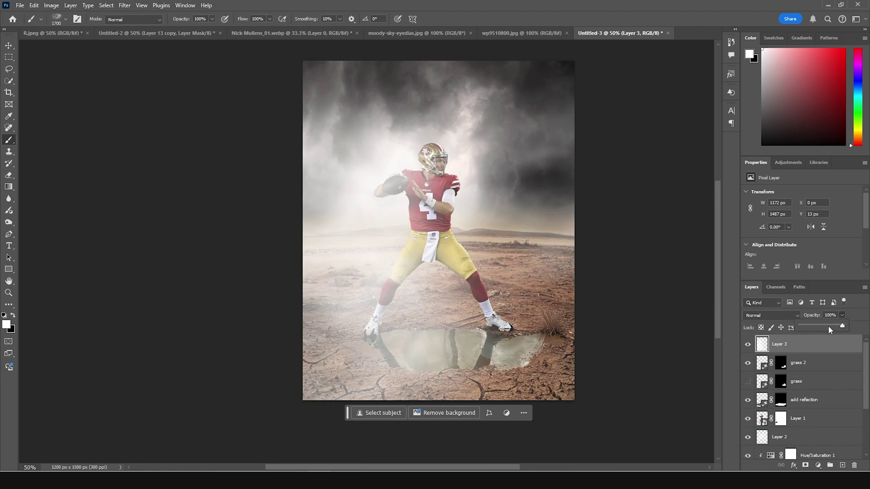
pyautogui.click(828, 326)
pyautogui.moveTo(828, 329); pyautogui.dragTo(823, 326)
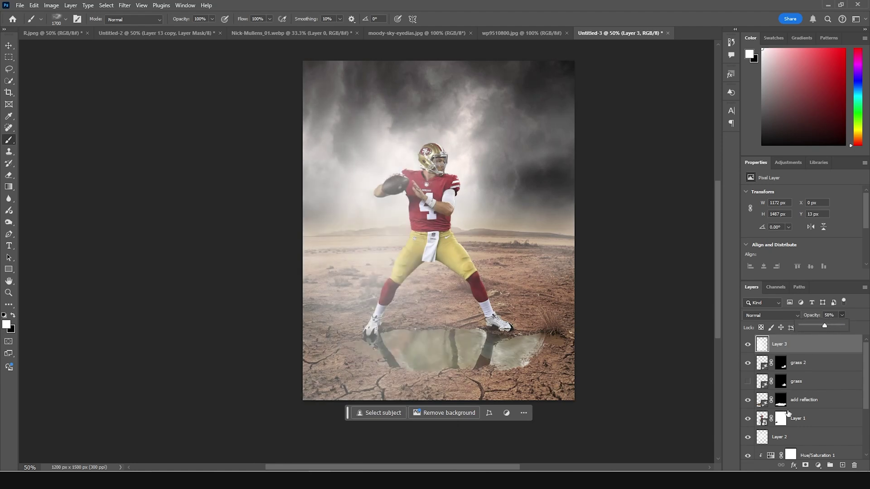
pyautogui.scroll(-3, 788, 415)
pyautogui.click(770, 362)
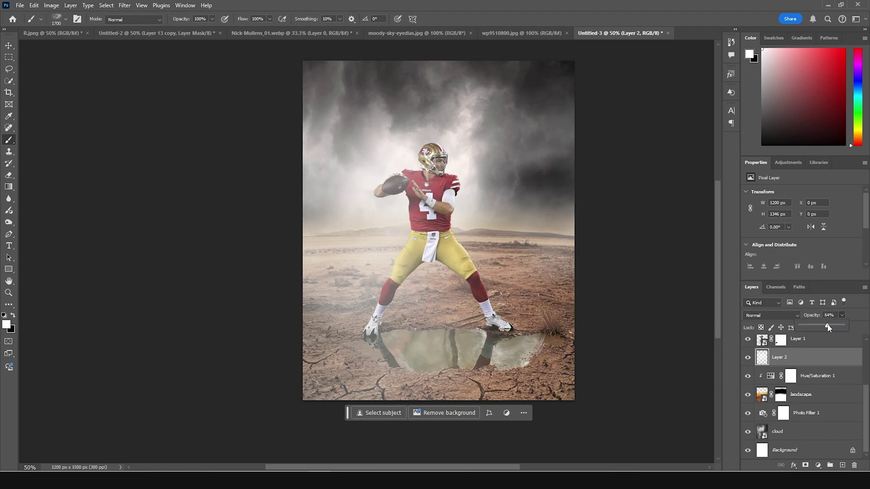
pyautogui.moveTo(828, 327); pyautogui.dragTo(821, 327)
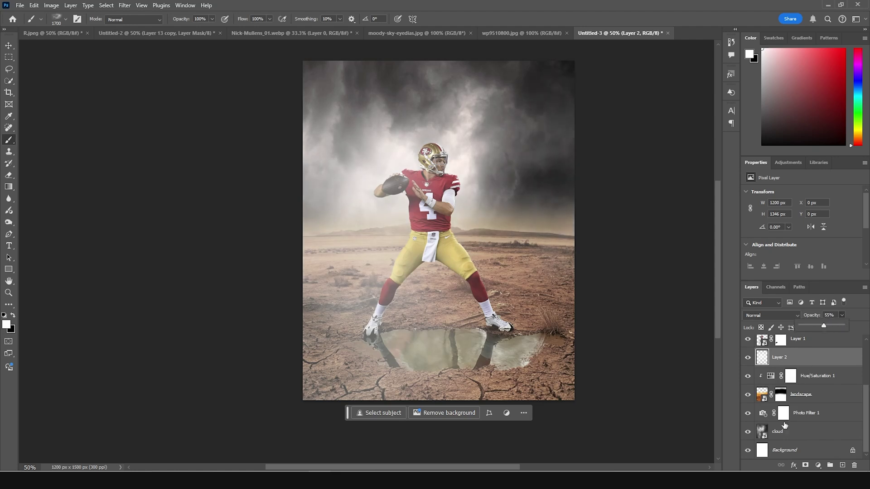
# Set the saturation of the landscape's Hue/Saturation adjustment to -77.
pyautogui.click(794, 372)
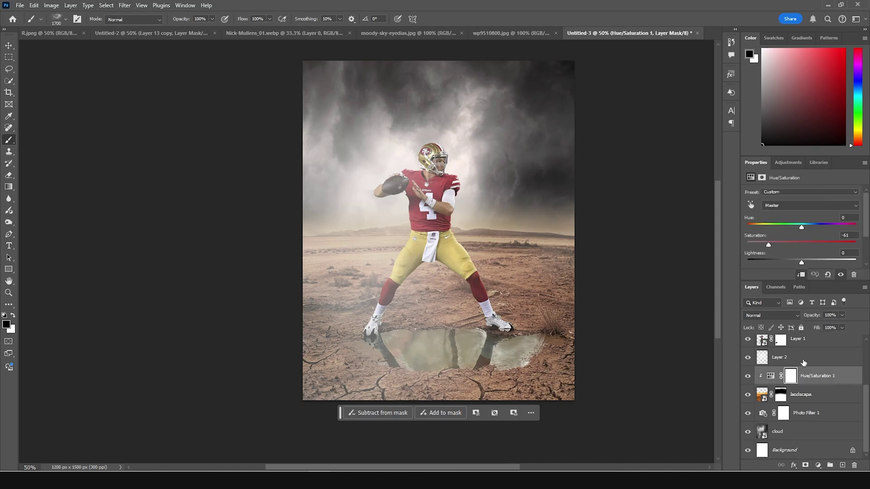
pyautogui.click(764, 245)
# Add a Hue/Saturation adjustment clipped to the water reflection layer and set its saturation to -37.
pyautogui.scroll(3, 774, 384)
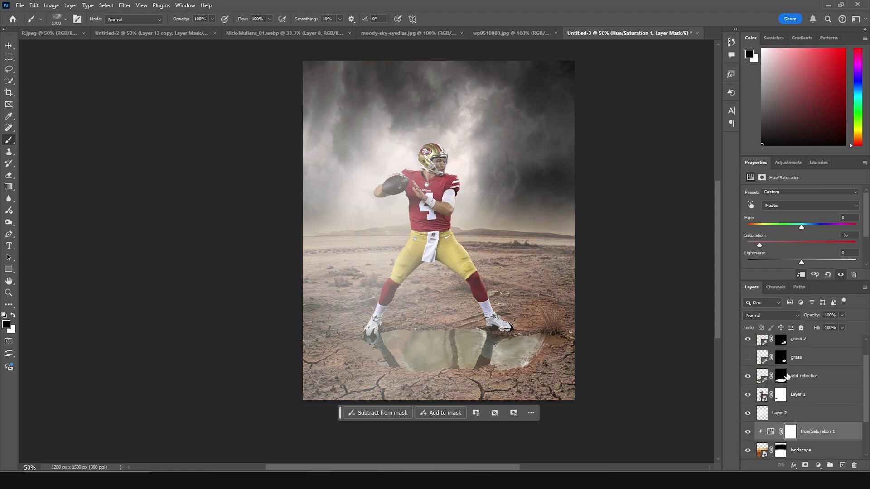
pyautogui.scroll(1, 802, 373)
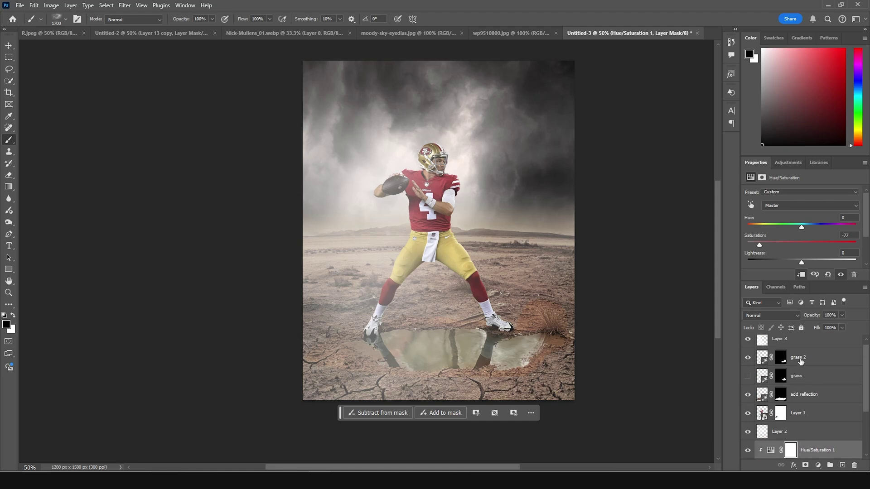
pyautogui.click(801, 362)
pyautogui.click(798, 404)
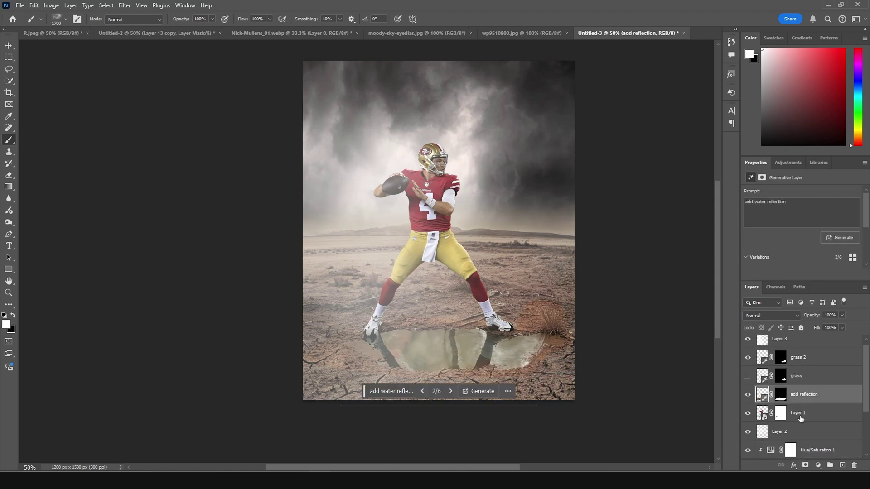
pyautogui.click(817, 465)
pyautogui.click(822, 382)
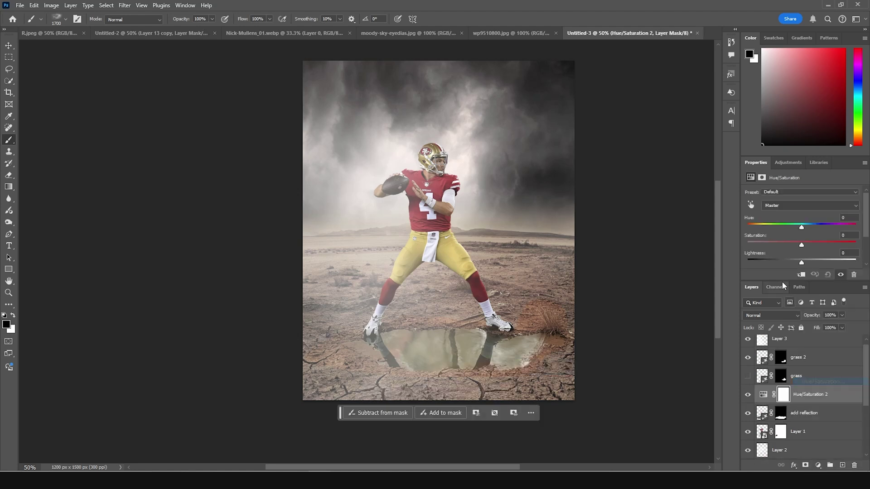
pyautogui.click(799, 275)
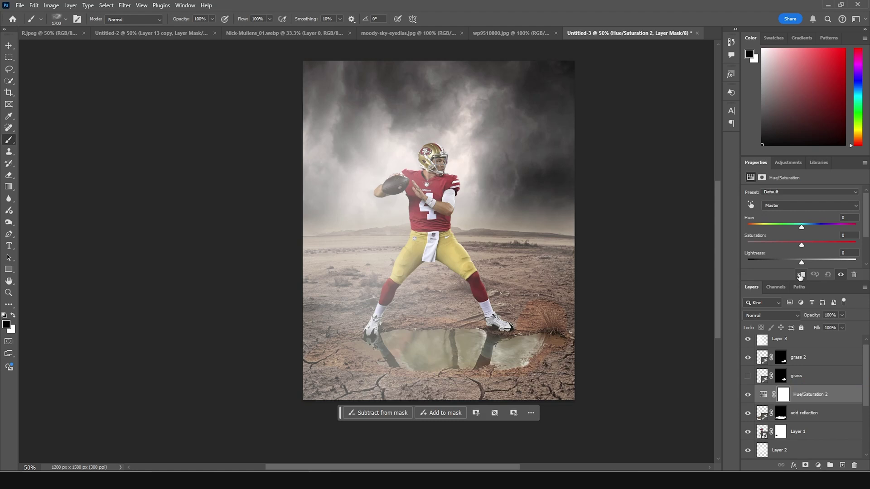
pyautogui.click(785, 245)
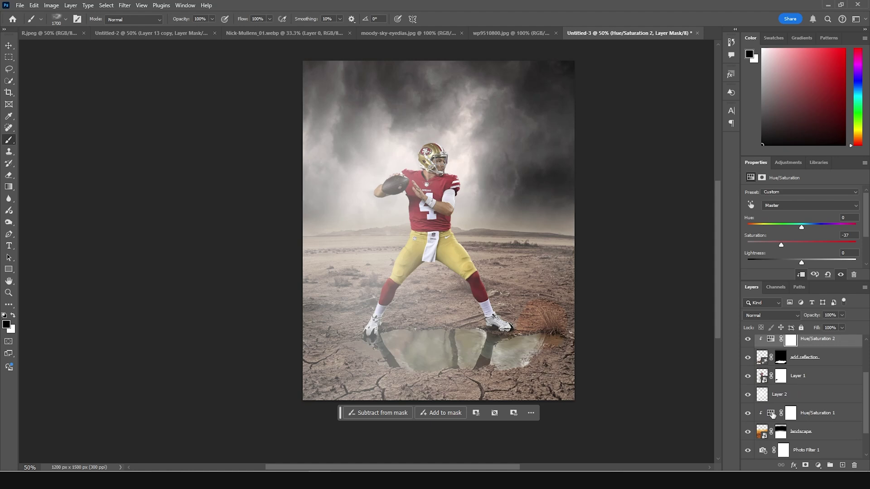
# Duplicate the reflection's Hue/Saturation adjustment above the grass 2 layer and clip the copy to that layer.
pyautogui.click(773, 414)
pyautogui.scroll(3, 772, 414)
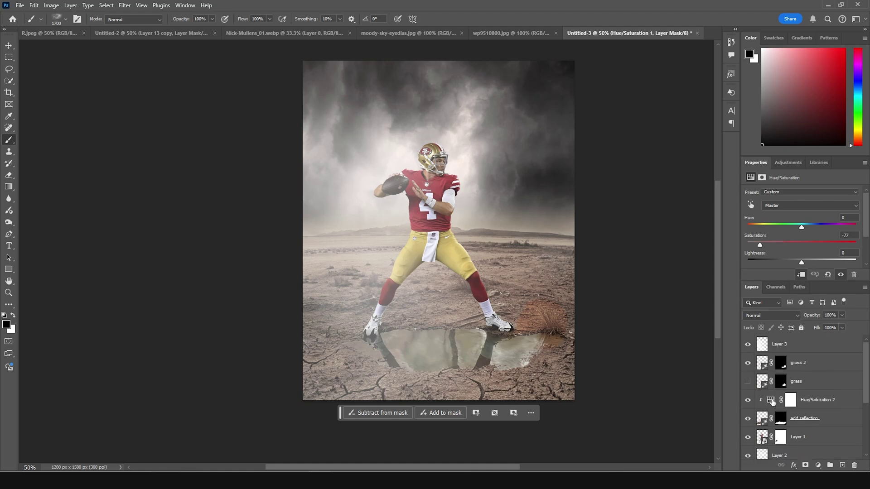
pyautogui.click(773, 402)
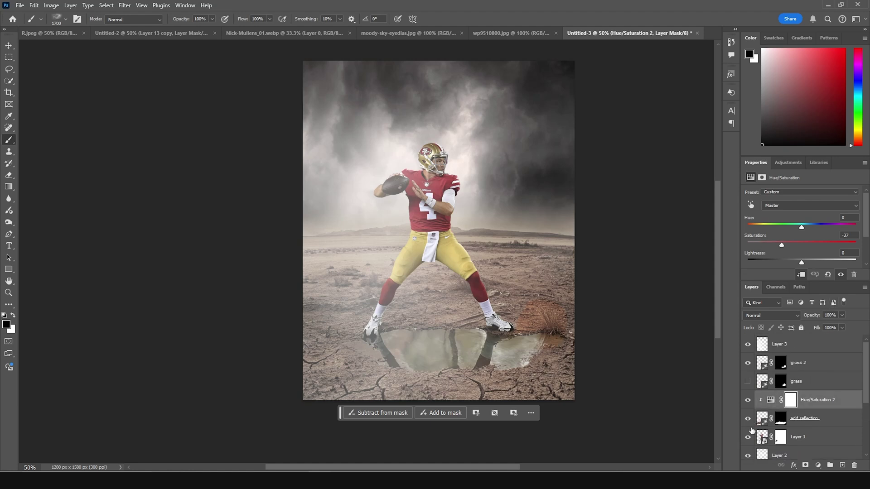
pyautogui.moveTo(765, 402); pyautogui.dragTo(792, 362)
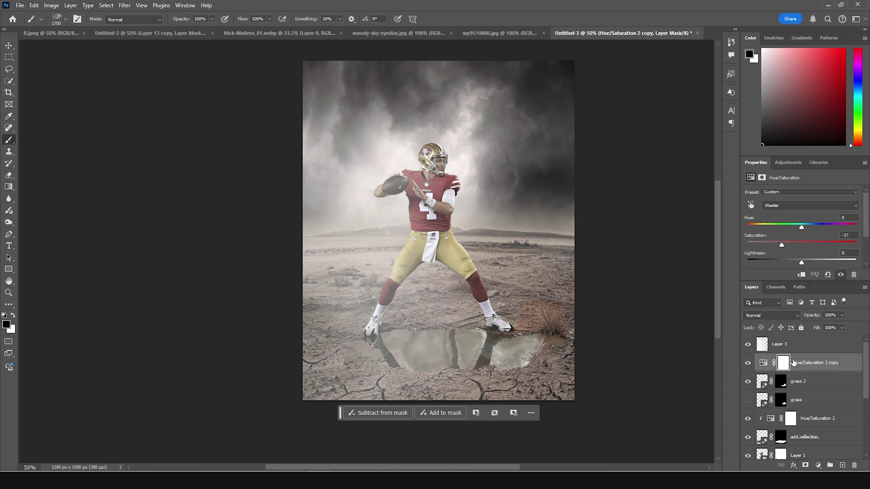
pyautogui.click(801, 274)
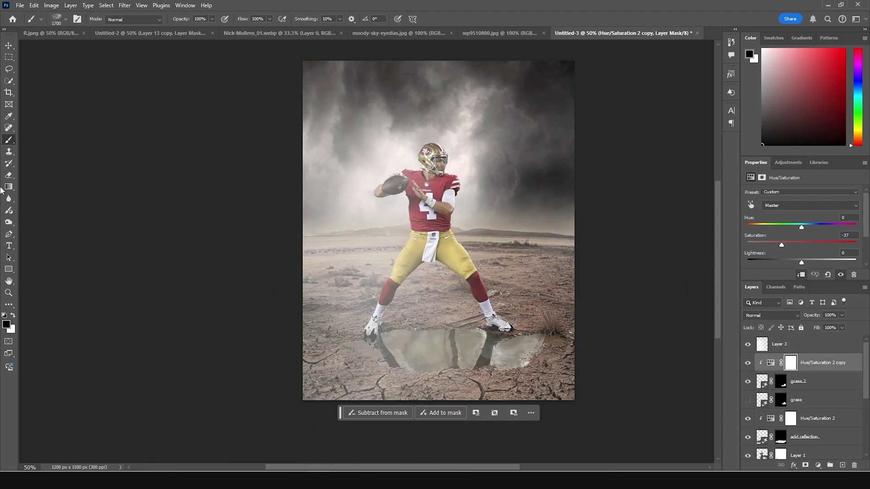
# Add a blank layer between the player and the background fog layer, and ready the Brush tool with white.
pyautogui.click(8, 46)
pyautogui.scroll(-3, 802, 398)
pyautogui.click(817, 362)
pyautogui.scroll(-2, 762, 419)
pyautogui.click(762, 420)
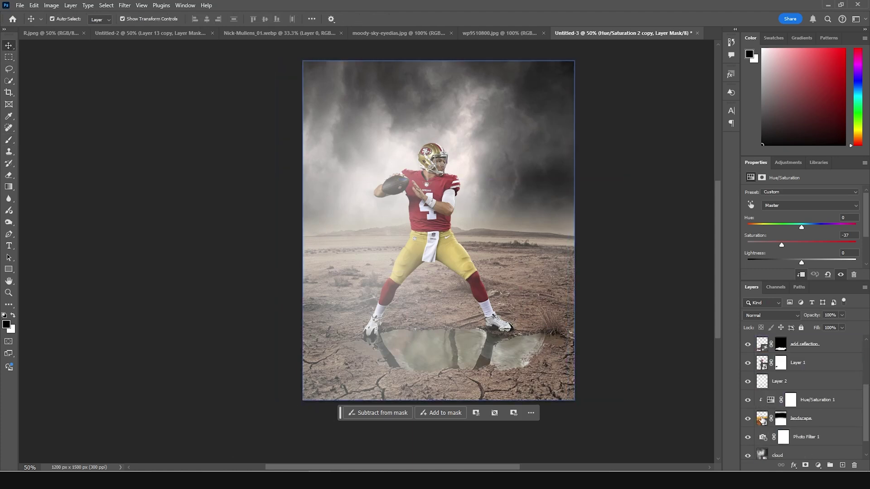
pyautogui.click(772, 400)
pyautogui.scroll(-1, 772, 399)
pyautogui.scroll(2, 772, 415)
pyautogui.click(773, 408)
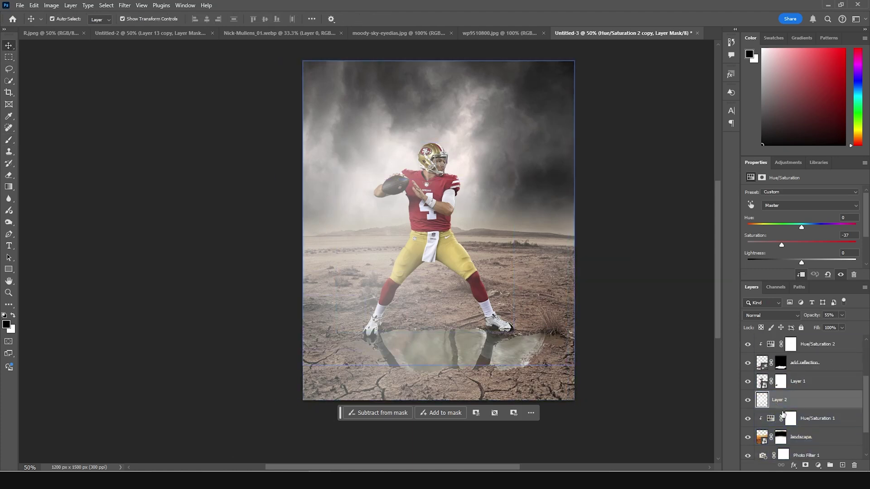
pyautogui.hotkey('ctrl', 'shift', 'alt', 'n')
pyautogui.press('b')
pyautogui.press('x')
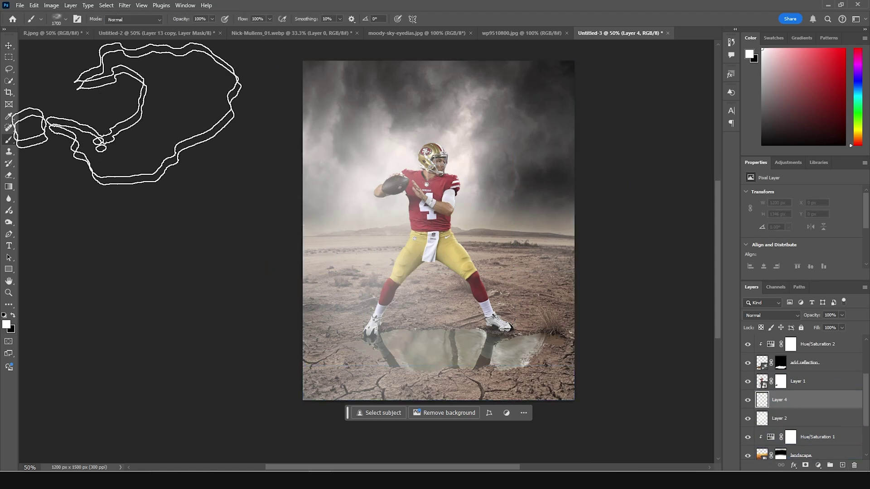
# Switch to a soft round brush preset and resize the brush to 600 px.
pyautogui.click(65, 19)
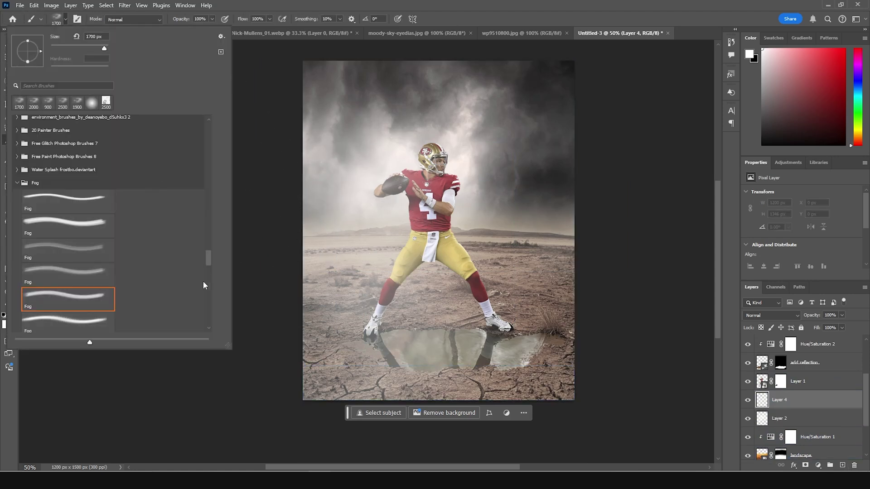
pyautogui.moveTo(207, 259); pyautogui.dragTo(209, 120)
pyautogui.doubleClick(103, 143)
pyautogui.press('[')
pyautogui.press('[')
pyautogui.press('[')
pyautogui.press('[')
pyautogui.press('[')
pyautogui.press('[')
pyautogui.press('[')
pyautogui.press('[')
pyautogui.press('[')
pyautogui.press('[')
pyautogui.press('[')
pyautogui.press('[')
pyautogui.press(']')
# Paint a soft white glow behind the player with the brush at 600 and 500 px, and lower that layer's opacity to 34%.
pyautogui.click(425, 194)
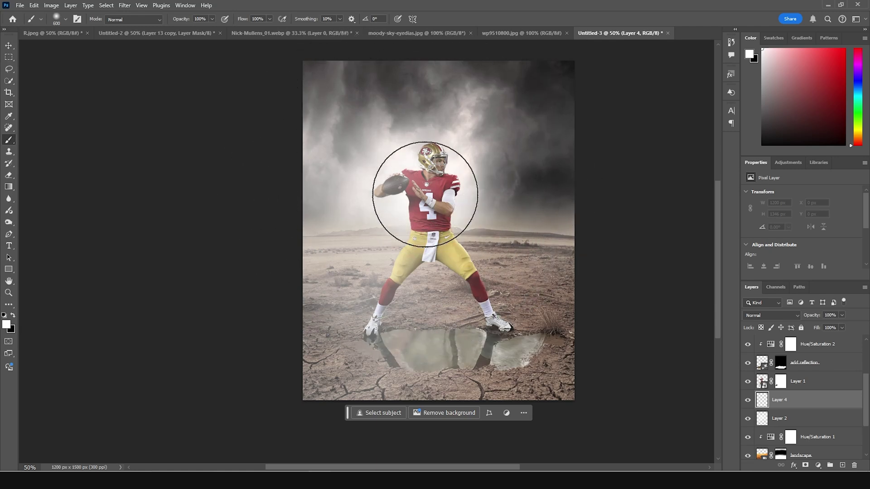
pyautogui.press('[')
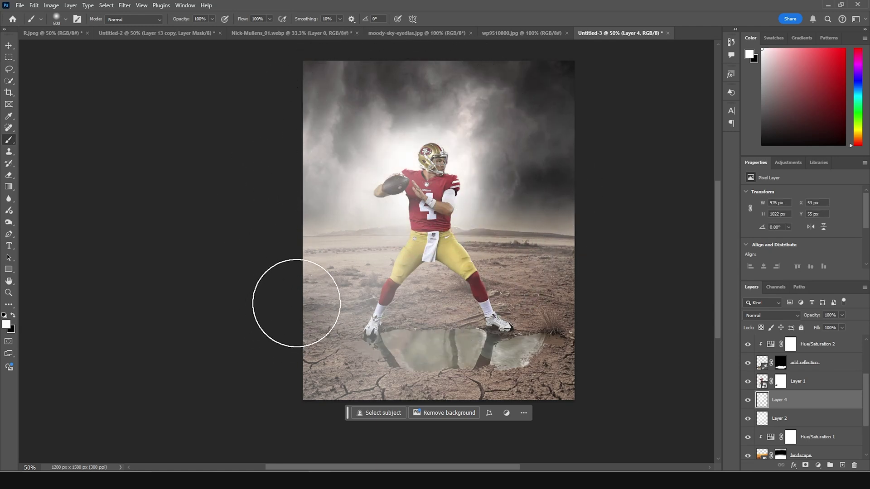
pyautogui.moveTo(350, 223); pyautogui.dragTo(403, 217)
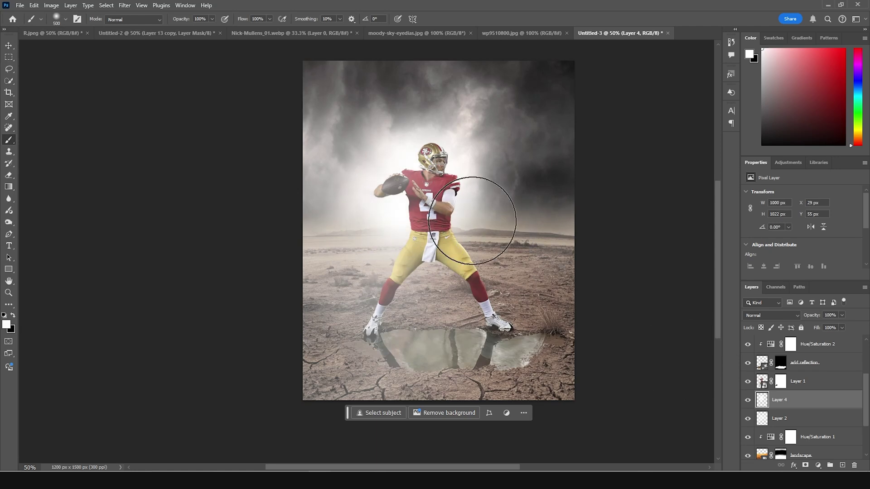
pyautogui.moveTo(471, 221); pyautogui.dragTo(517, 262)
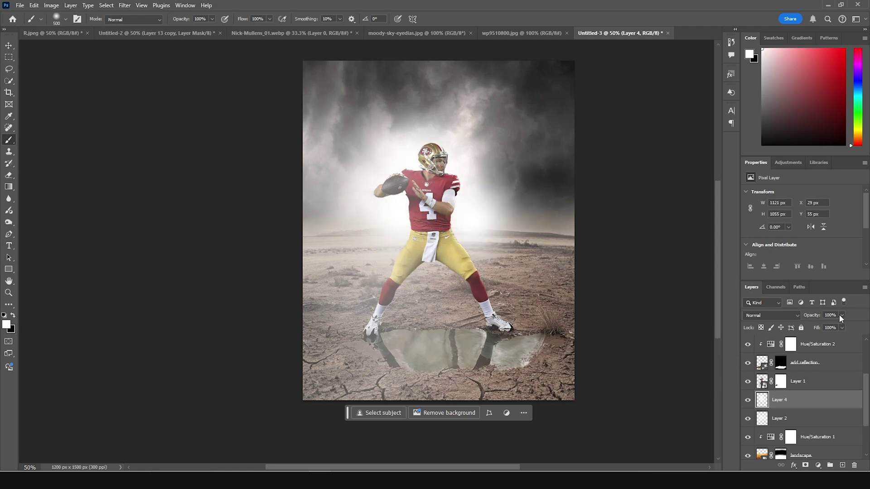
pyautogui.moveTo(817, 326); pyautogui.dragTo(815, 325)
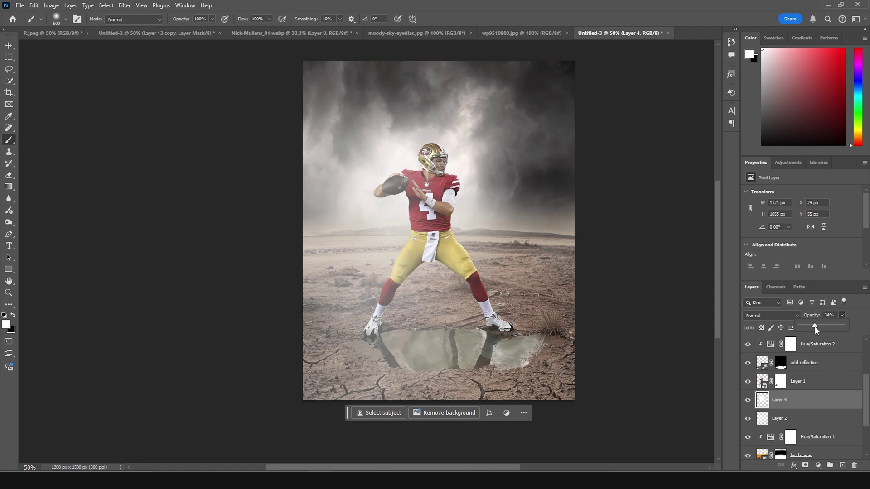
# With the topmost fog layer active, lasso the area to the right of the player from the canvas's upper edge down to its lower edge.
pyautogui.press('l')
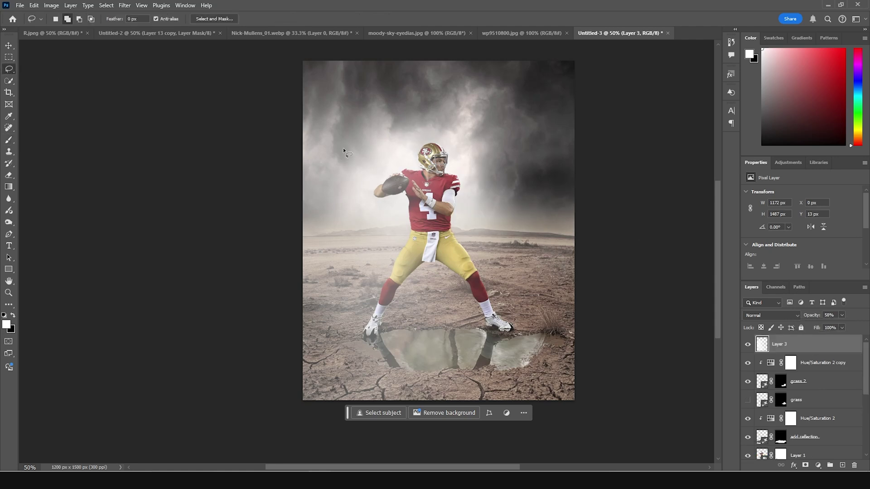
pyautogui.moveTo(474, 60)
pyautogui.mouseDown()
pyautogui.moveTo(448, 78)
pyautogui.moveTo(486, 230)
pyautogui.mouseUp()
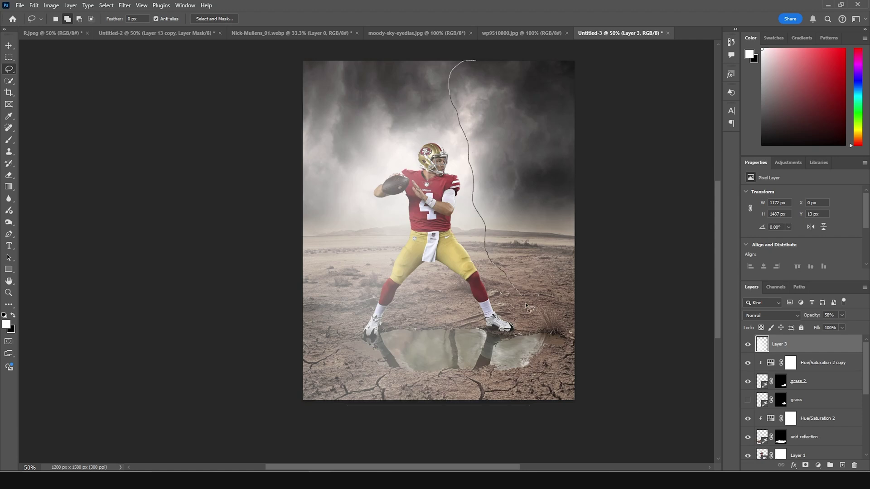
pyautogui.moveTo(554, 396)
pyautogui.mouseDown()
pyautogui.moveTo(589, 181)
pyautogui.moveTo(466, 49)
pyautogui.mouseUp()
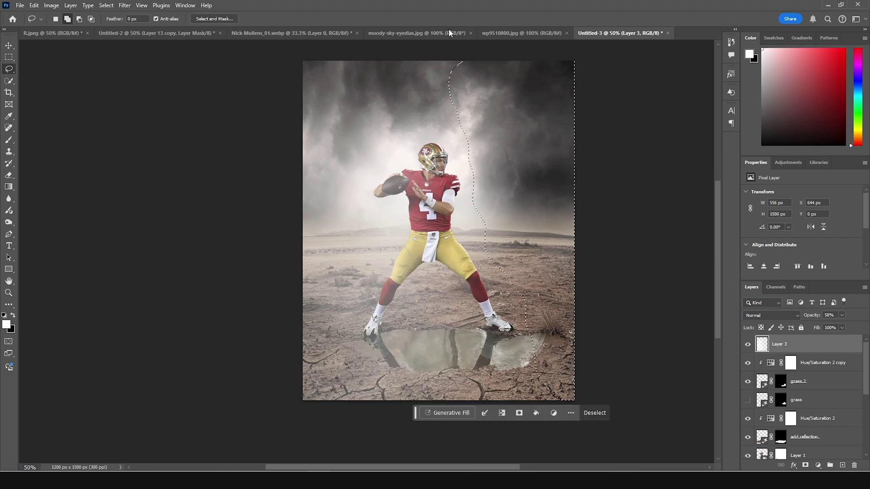
# Run Generative Fill on the selected area with the prompt "red non reflective farbric flowing , make it realistic".
pyautogui.click(464, 414)
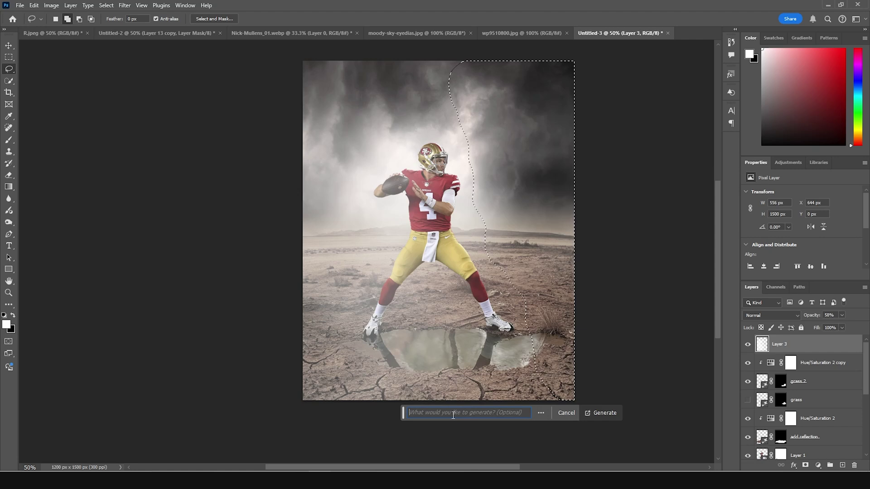
pyautogui.write('red')
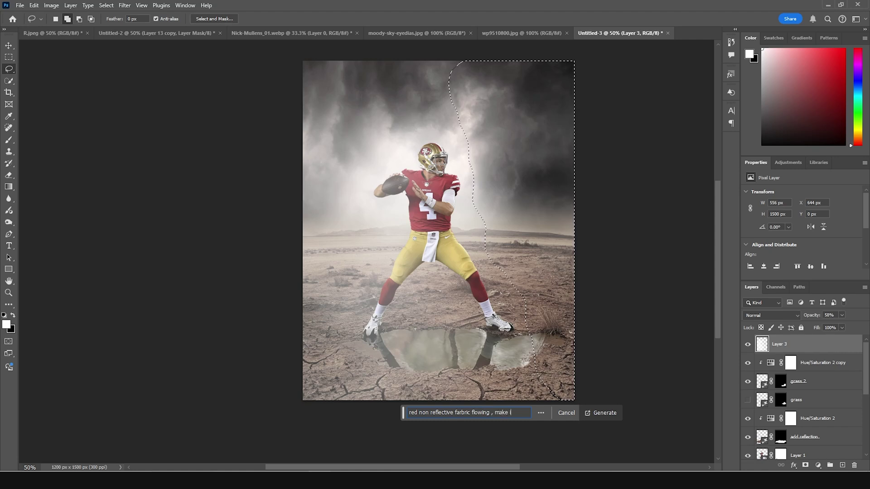
pyautogui.write('tic')
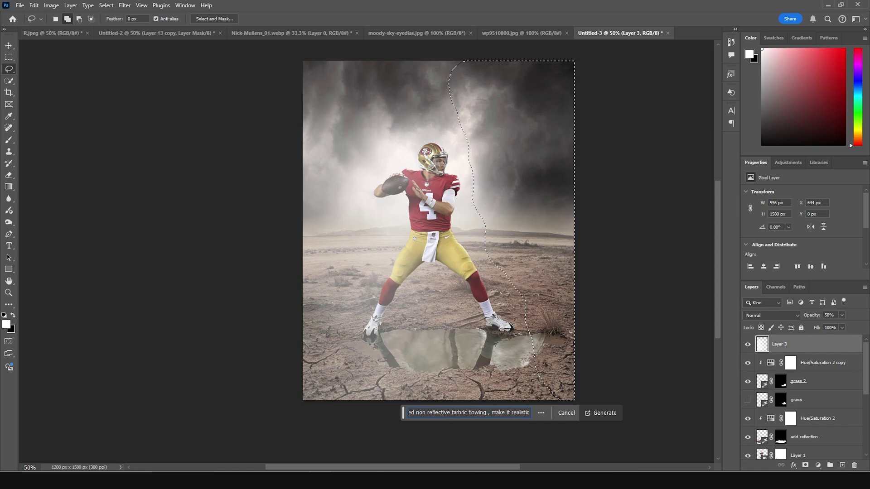
pyautogui.click(609, 412)
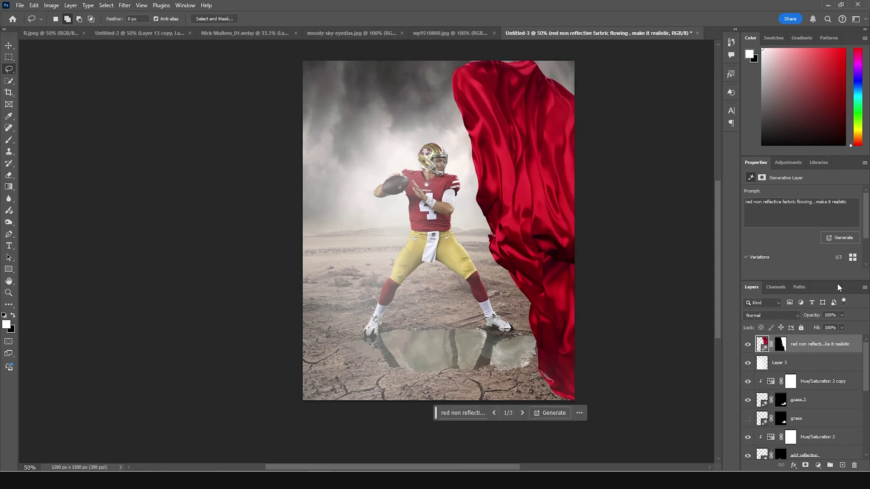
# Compare the generated fabric variations, generate another set from the same prompt, and choose variation 3 of 6.
pyautogui.scroll(-2, 816, 213)
pyautogui.click(839, 243)
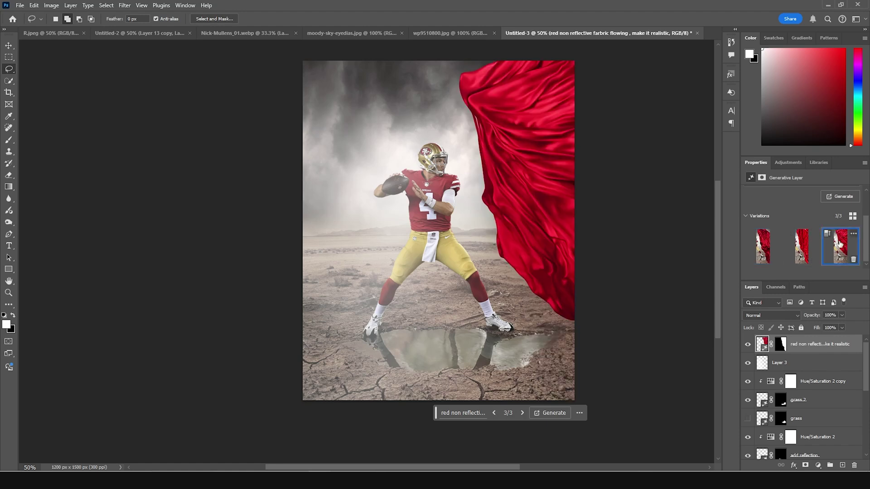
pyautogui.click(765, 240)
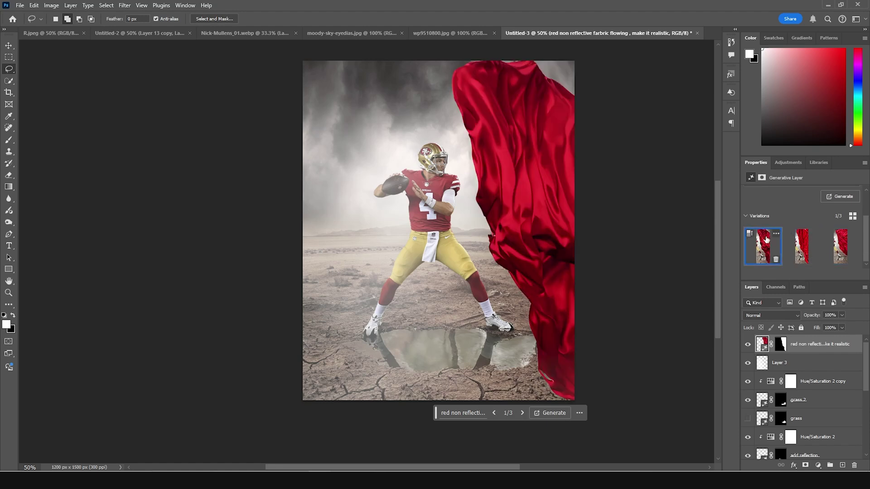
pyautogui.click(789, 245)
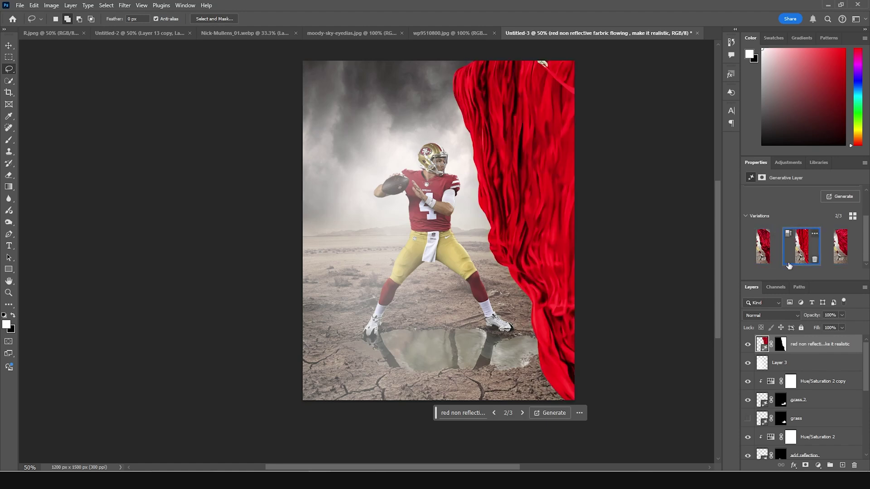
pyautogui.click(789, 261)
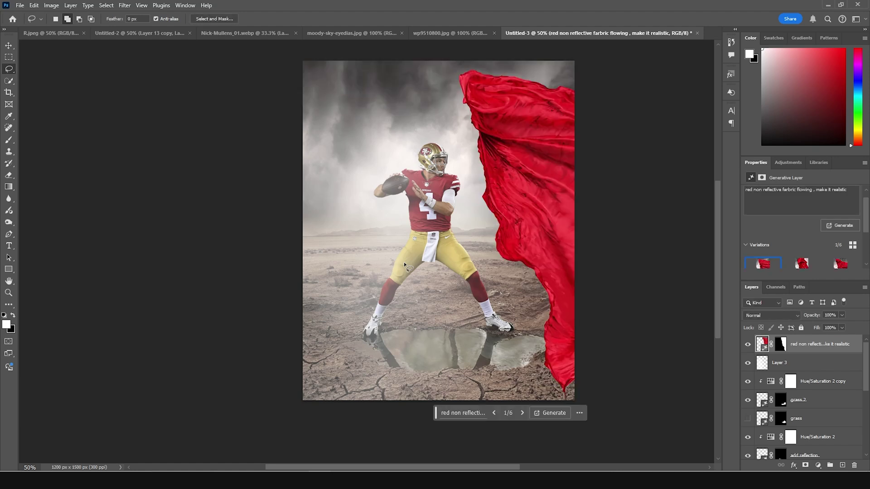
pyautogui.click(801, 263)
pyautogui.click(838, 265)
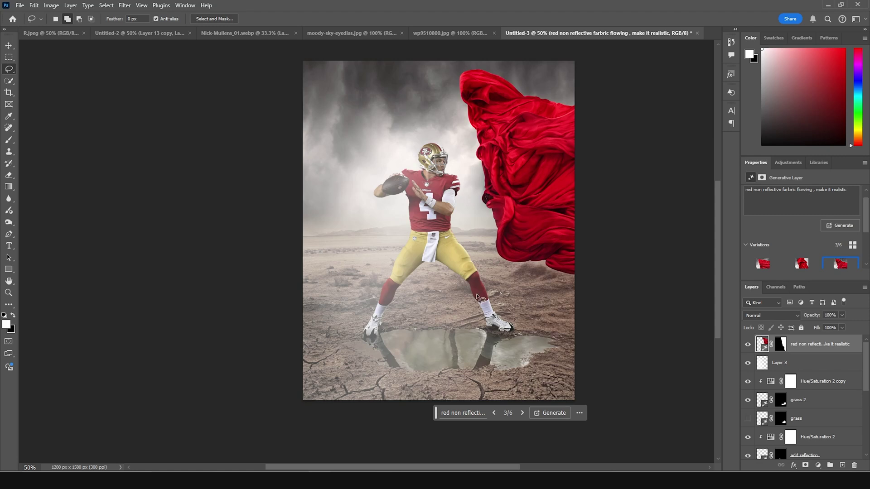
# With the generated fabric layer active, add a new blank layer directly above it.
pyautogui.click(8, 45)
pyautogui.click(786, 369)
pyautogui.click(815, 345)
pyautogui.moveTo(815, 344); pyautogui.dragTo(843, 467)
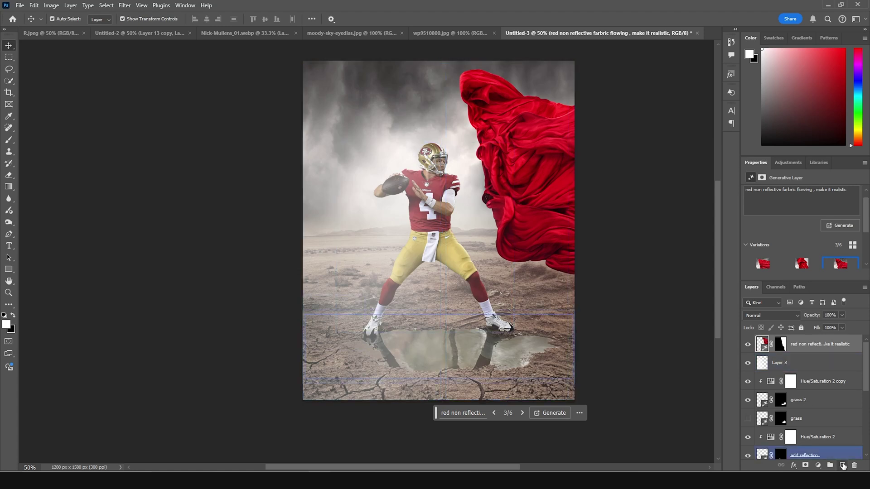
pyautogui.click(843, 466)
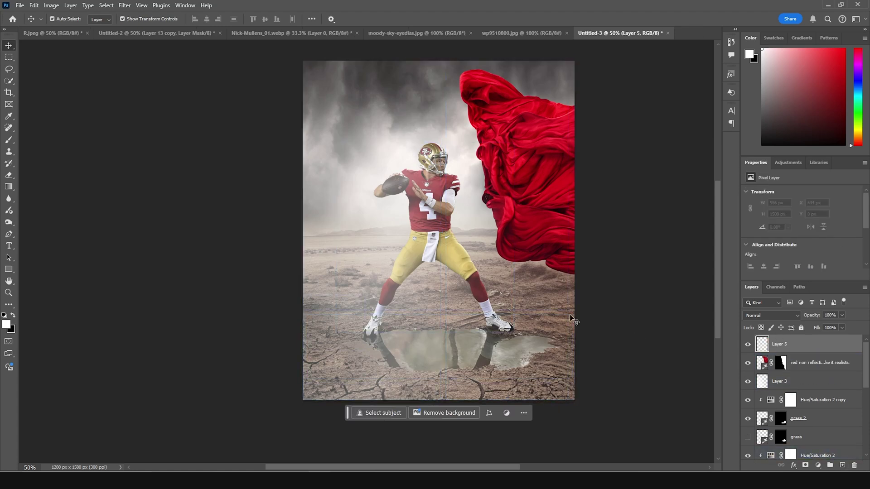
# Fill the new layer with 50% gray at 100% opacity and set its blend mode to Soft Light.
pyautogui.click(34, 6)
pyautogui.click(40, 147)
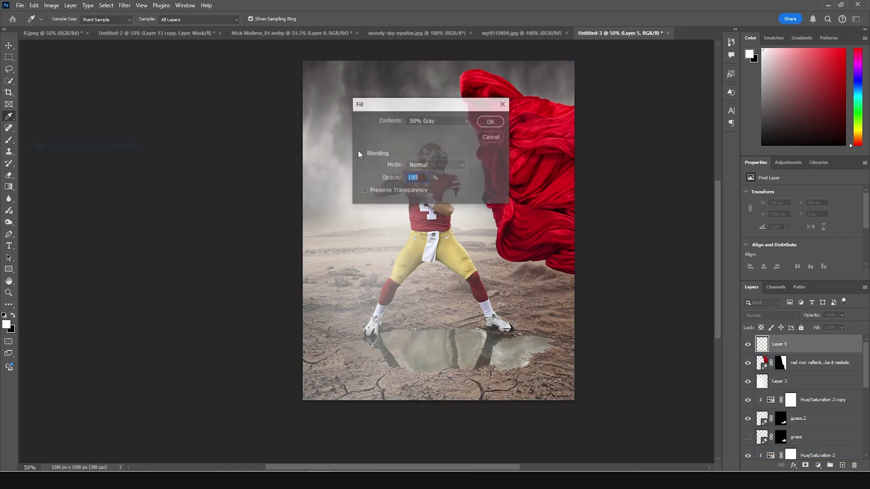
pyautogui.click(484, 123)
pyautogui.press('v')
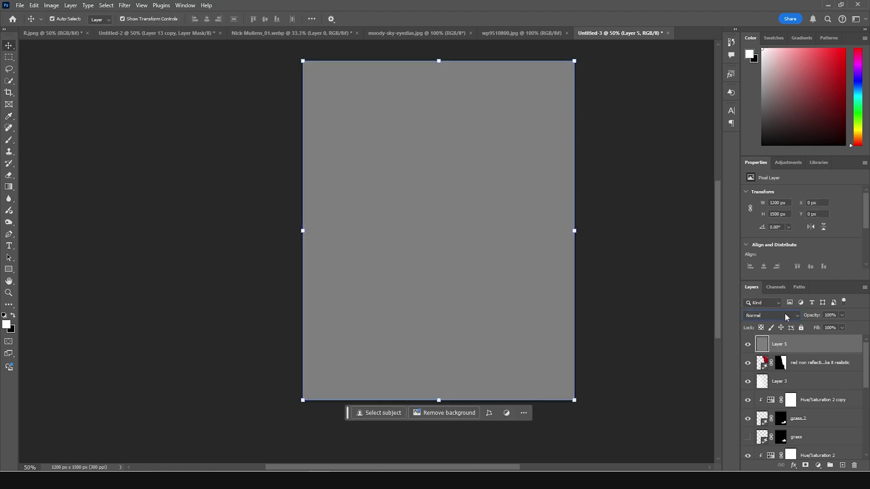
pyautogui.click(770, 315)
pyautogui.click(770, 341)
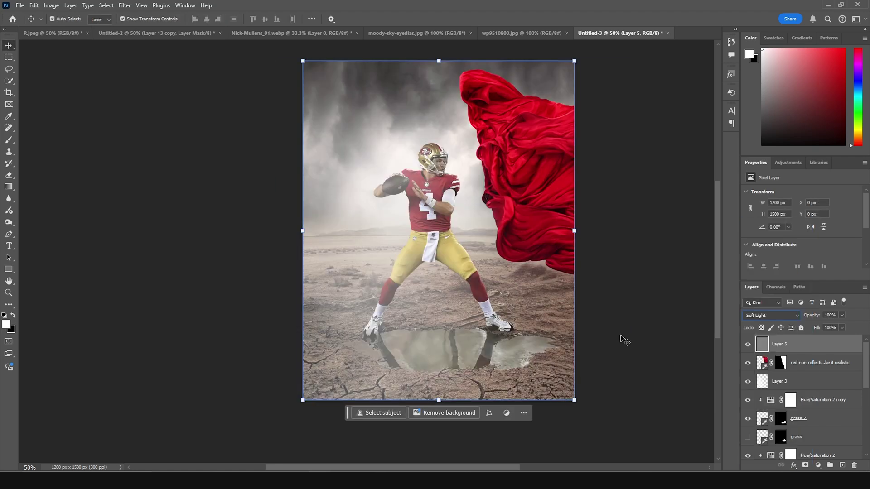
# Brighten the player's body on the gray layer using the Dodge tool at 250 px, Midtones, 50% exposure.
pyautogui.click(10, 225)
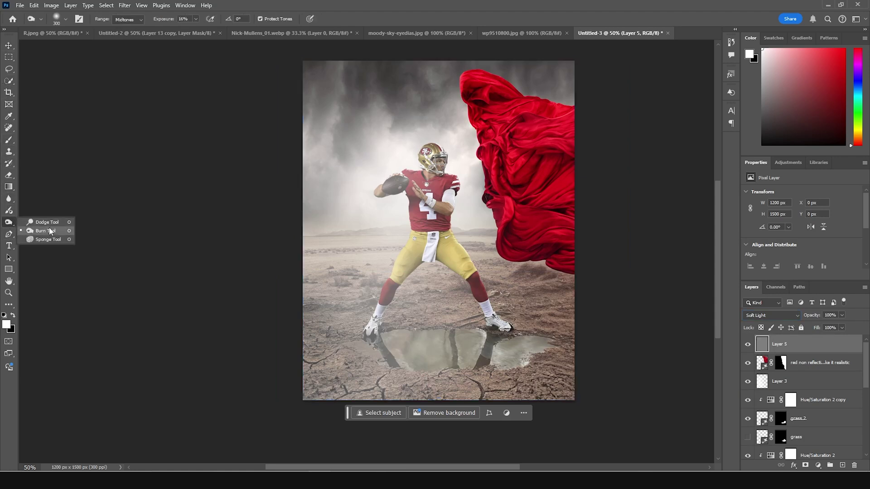
pyautogui.click(36, 221)
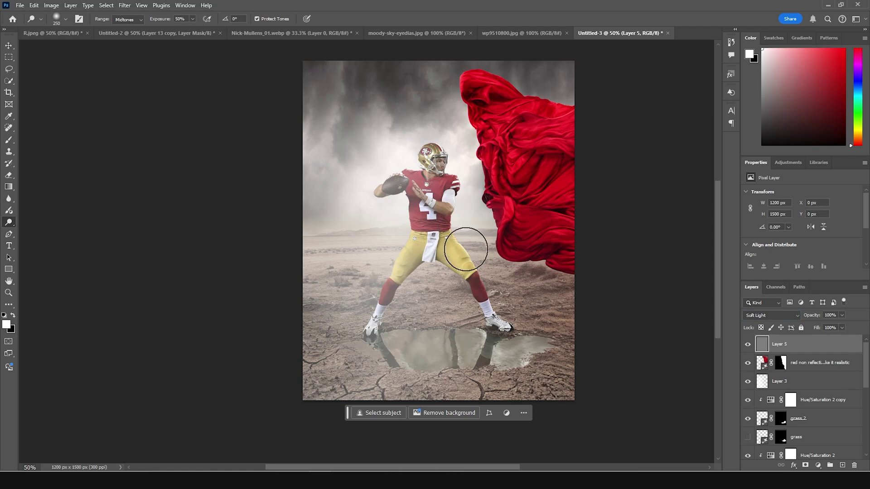
pyautogui.moveTo(454, 222); pyautogui.dragTo(452, 185)
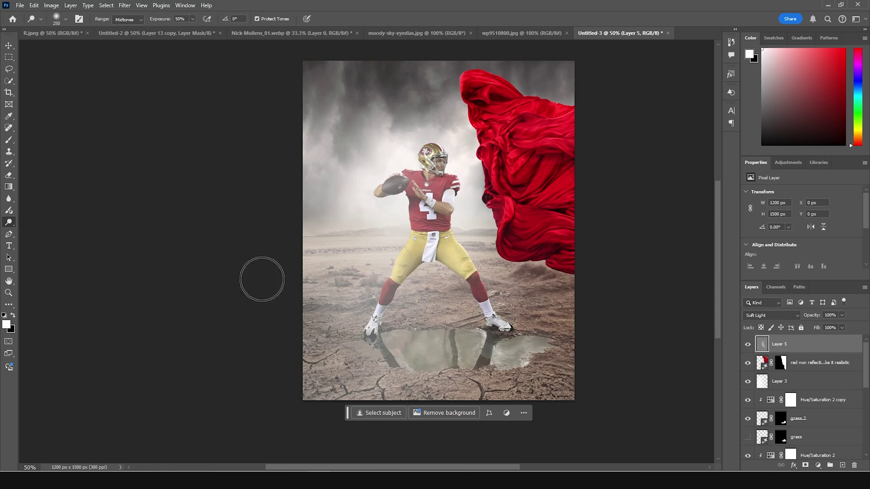
# Darken the ground and shadow side to the right of the player with the Burn tool at 16% exposure, shrinking the brush from 300 to 125 px.
pyautogui.rightClick(8, 223)
pyautogui.click(45, 230)
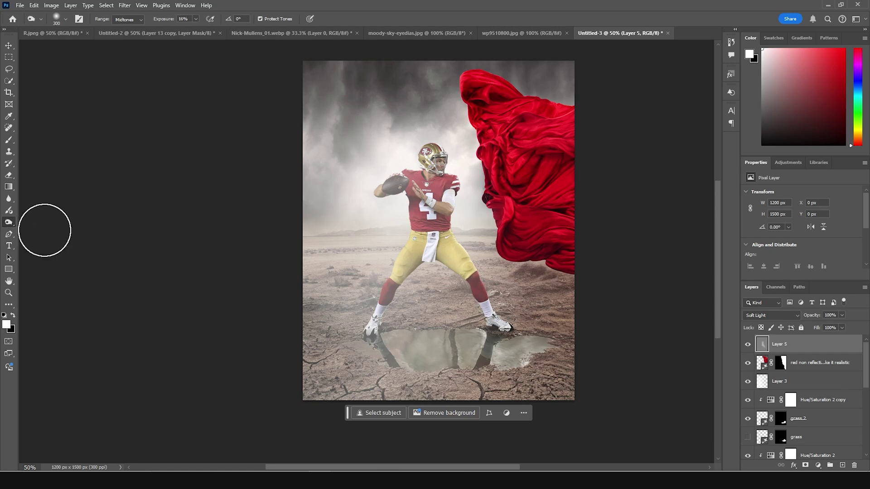
pyautogui.rightClick(8, 222)
pyautogui.click(58, 231)
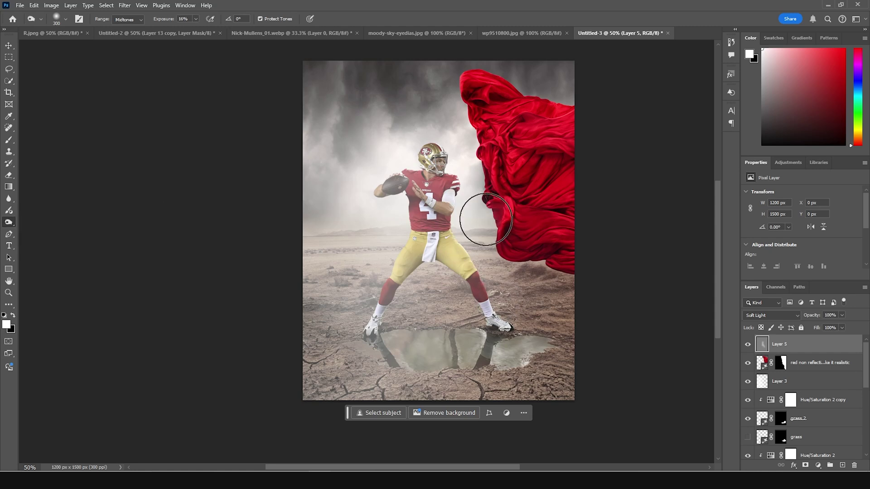
pyautogui.moveTo(468, 256)
pyautogui.mouseDown()
pyautogui.moveTo(427, 242)
pyautogui.moveTo(489, 273)
pyautogui.moveTo(453, 276)
pyautogui.moveTo(448, 266)
pyautogui.moveTo(505, 223)
pyautogui.moveTo(458, 183)
pyautogui.moveTo(510, 225)
pyautogui.moveTo(503, 222)
pyautogui.mouseUp()
pyautogui.press('[')
pyautogui.press('[')
pyautogui.press('[')
pyautogui.press('[')
pyautogui.press('[')
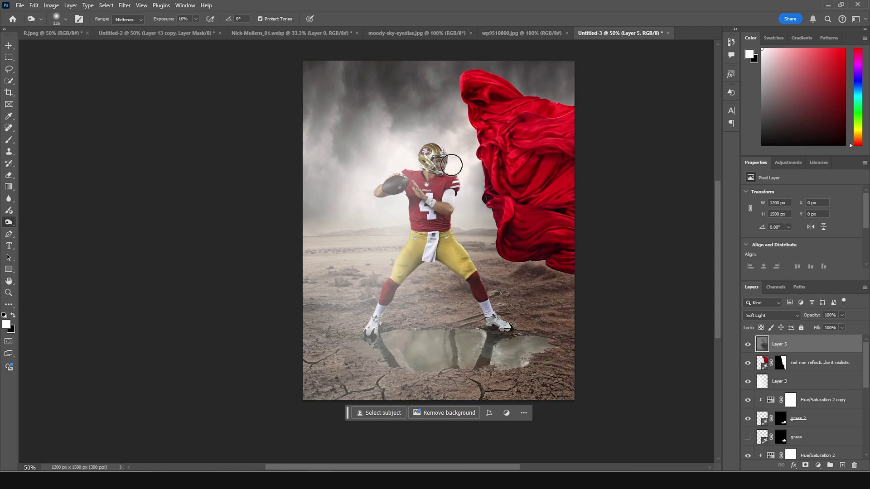
# Dodge the foggy ground to the player's left and his lit side at 50% exposure, varying the brush size up to 500 px.
pyautogui.rightClick(9, 222)
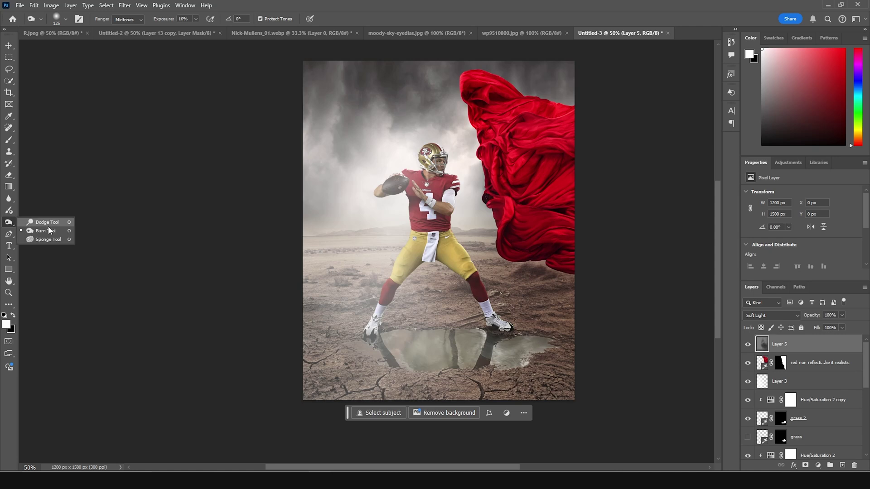
pyautogui.click(51, 223)
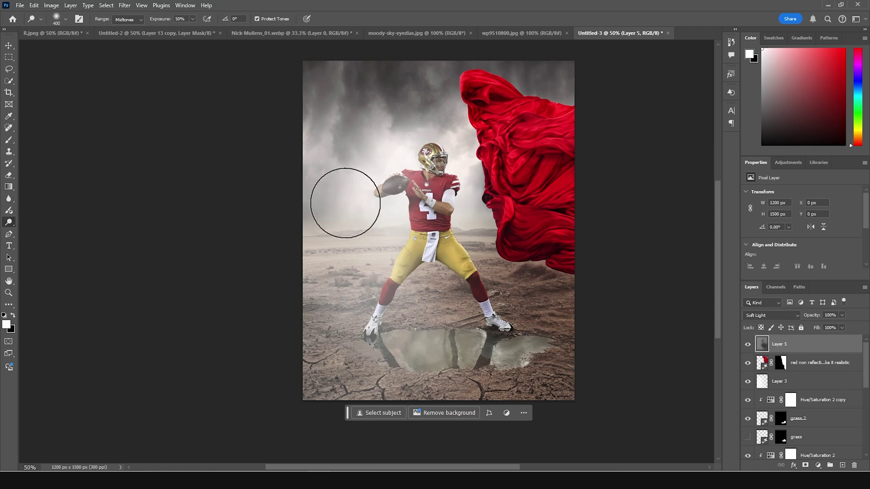
pyautogui.moveTo(370, 260)
pyautogui.mouseDown()
pyautogui.moveTo(309, 323)
pyautogui.moveTo(343, 328)
pyautogui.moveTo(314, 344)
pyautogui.mouseUp()
pyautogui.press('[')
pyautogui.press('[')
pyautogui.moveTo(389, 249)
pyautogui.mouseDown()
pyautogui.moveTo(417, 241)
pyautogui.moveTo(394, 195)
pyautogui.moveTo(395, 172)
pyautogui.moveTo(442, 163)
pyautogui.mouseUp()
pyautogui.press(']')
pyautogui.press(']')
pyautogui.press(']')
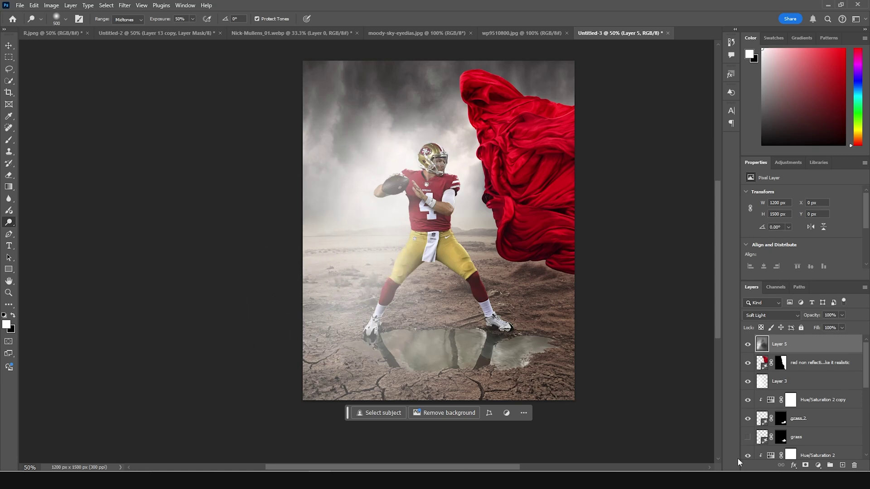
# Compare the image with and without the dodge-and-burn layer, and dodge the clouds in the image's upper-left area at 500 px.
pyautogui.click(747, 346)
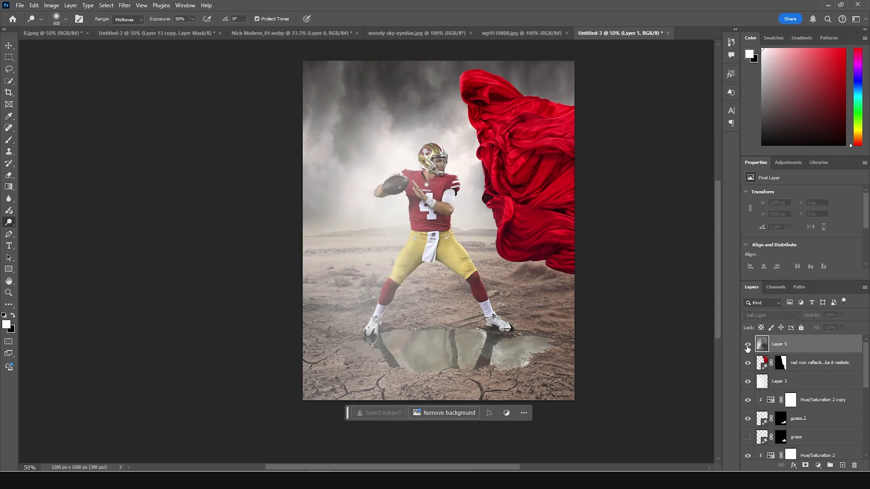
pyautogui.click(747, 346)
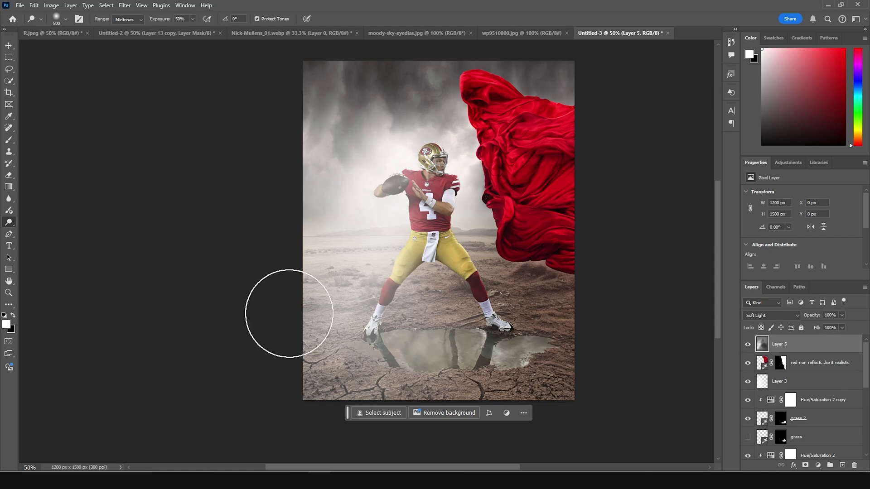
pyautogui.click(351, 80)
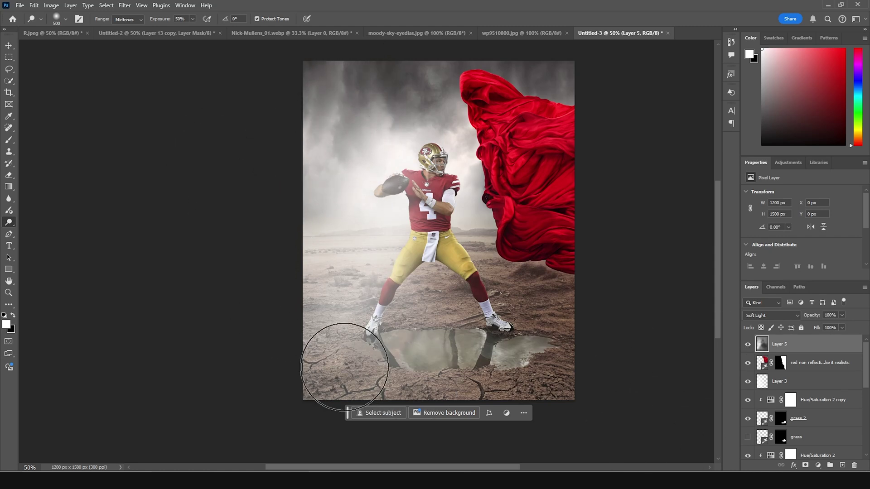
# Add a Hue/Saturation adjustment clipped to the red fabric layer and set its saturation to -32.
pyautogui.click(770, 365)
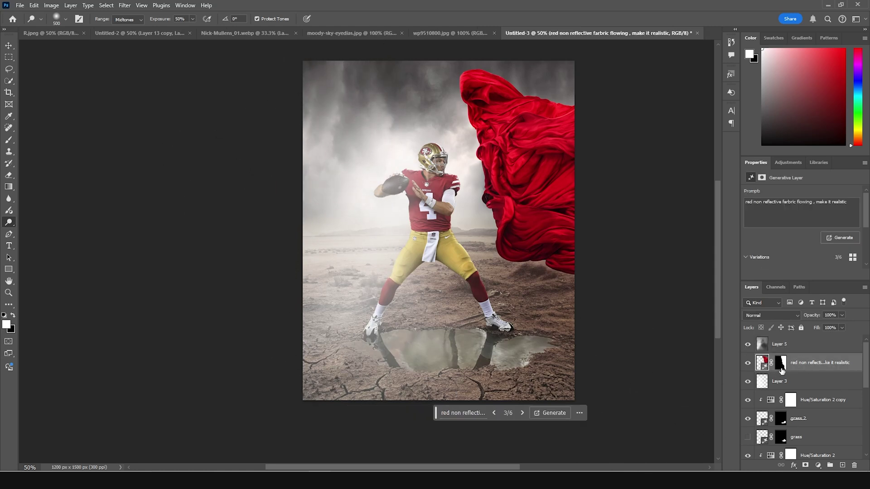
pyautogui.click(818, 465)
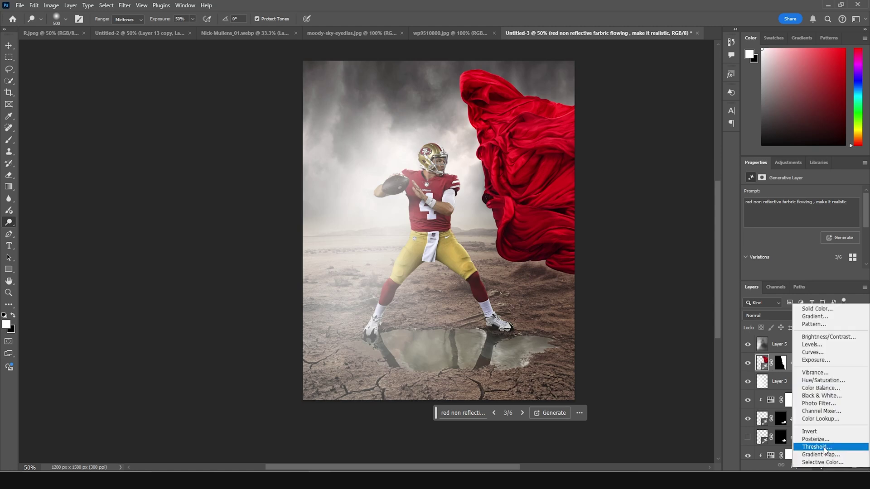
pyautogui.click(821, 381)
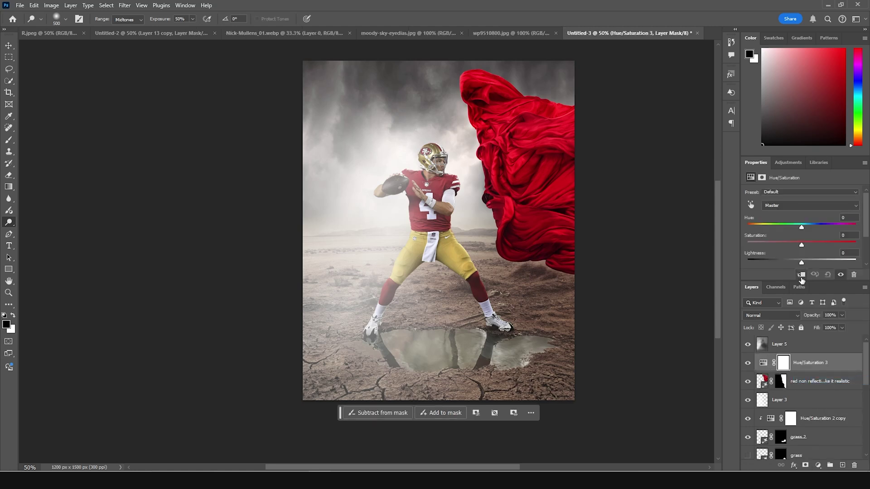
pyautogui.click(801, 275)
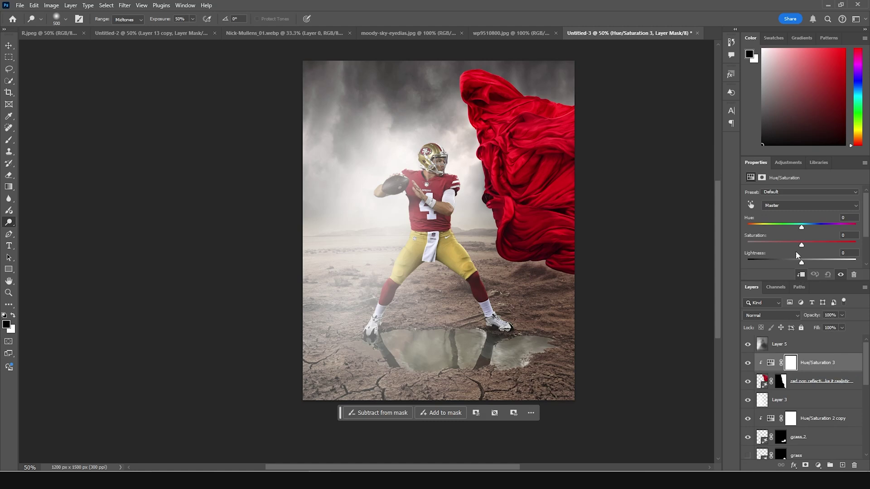
pyautogui.click(774, 243)
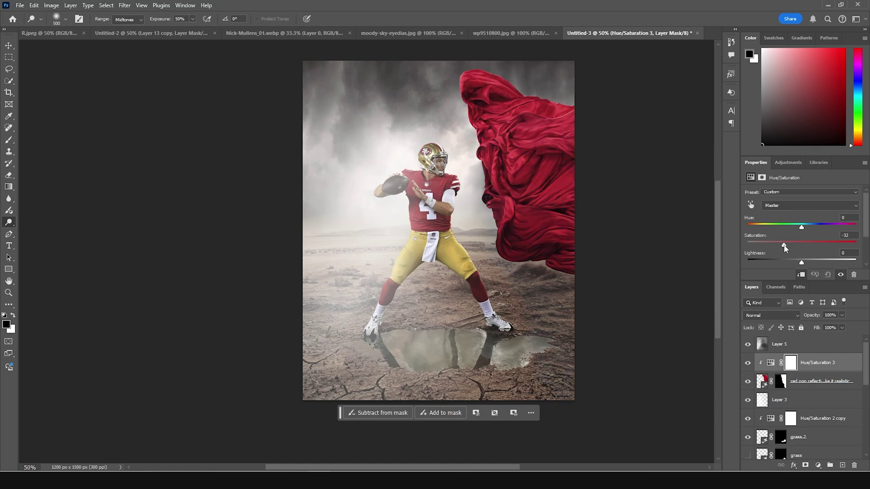
# Paint black on the red fabric layer's mask over the puddle's right side and nearby ground, starting with a 500 px brush.
pyautogui.click(780, 384)
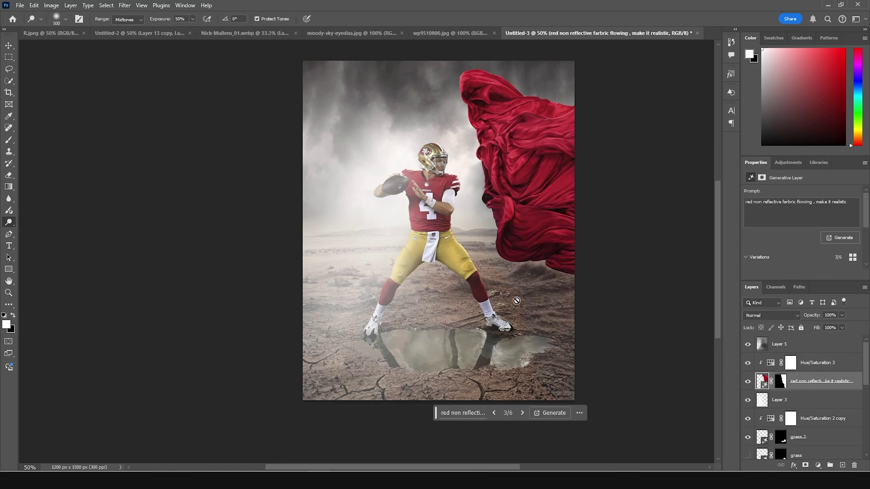
pyautogui.press('b')
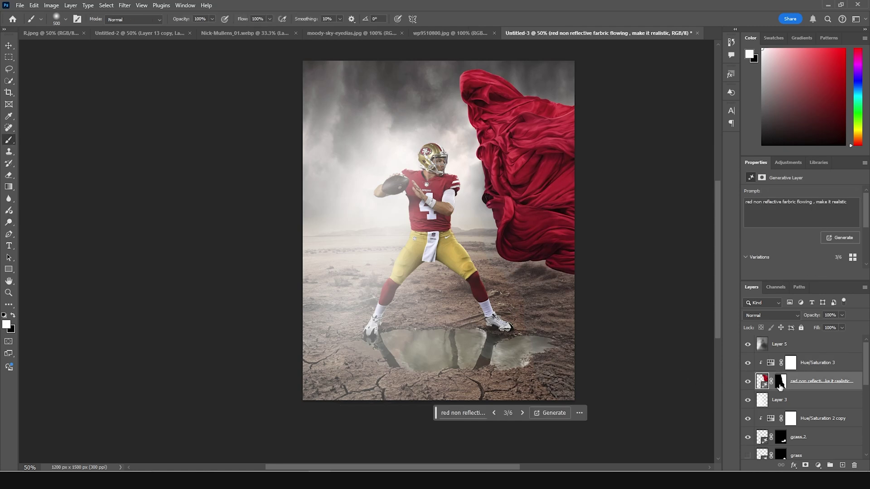
pyautogui.click(780, 385)
pyautogui.press('x')
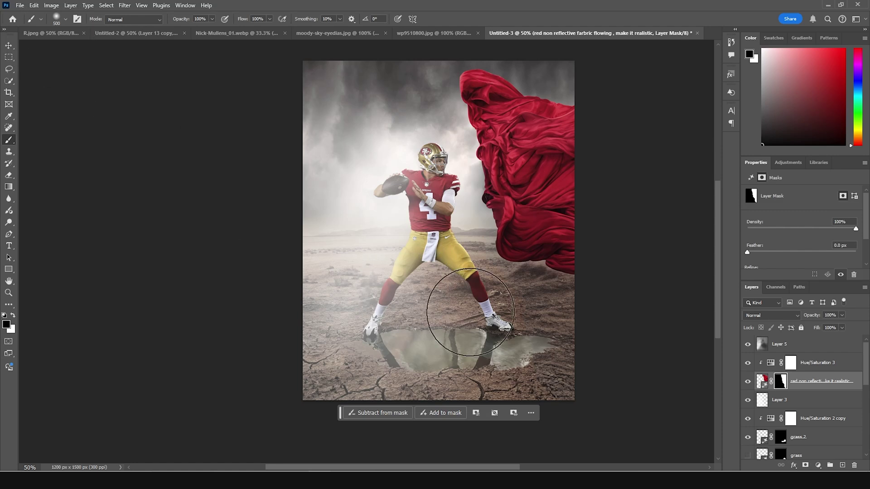
pyautogui.click(516, 330)
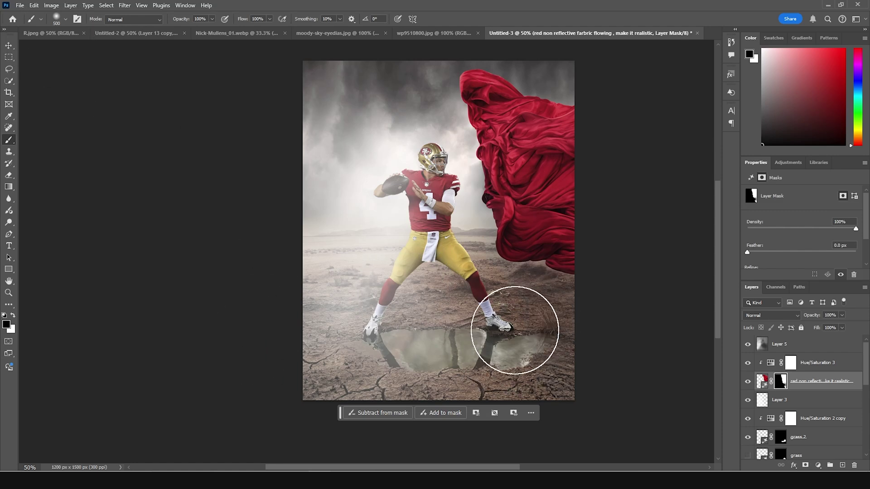
pyautogui.press('[')
pyautogui.press('[')
pyautogui.press('[')
pyautogui.press('[')
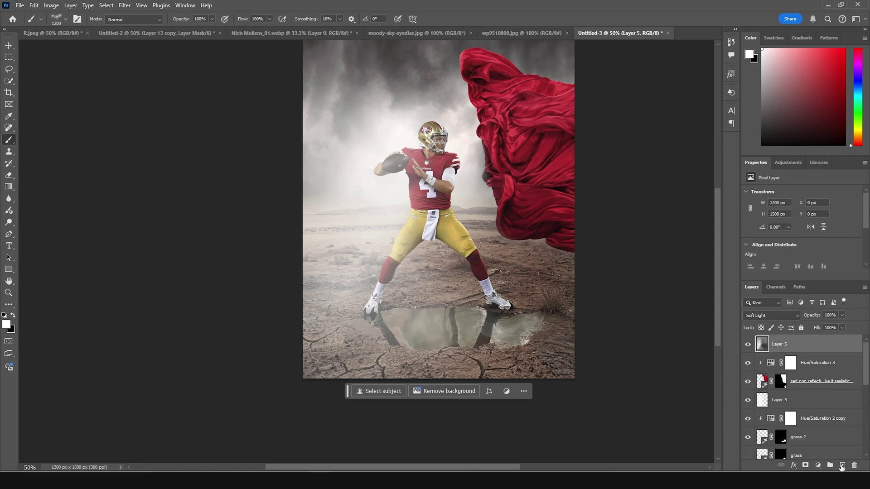
# Add a new layer on top and paint white fog across the lower fabric and behind the player, with the fog brush at 1200 and 700 px.
pyautogui.click(842, 465)
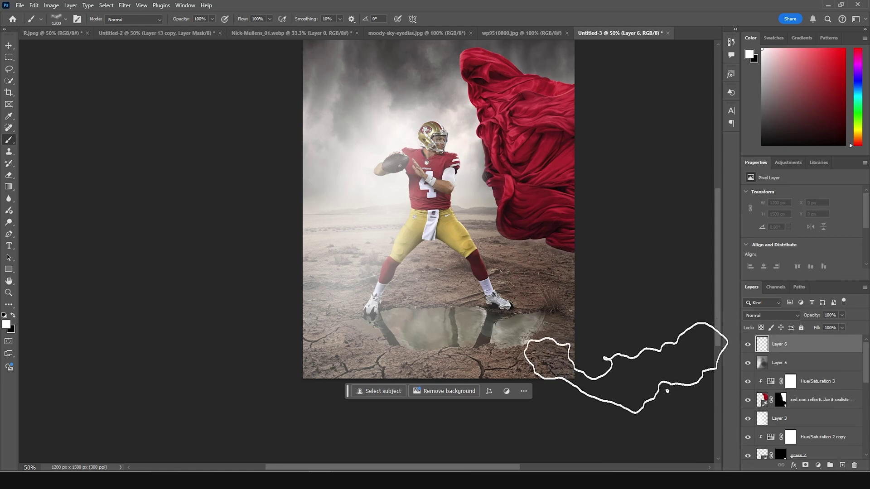
pyautogui.click(550, 203)
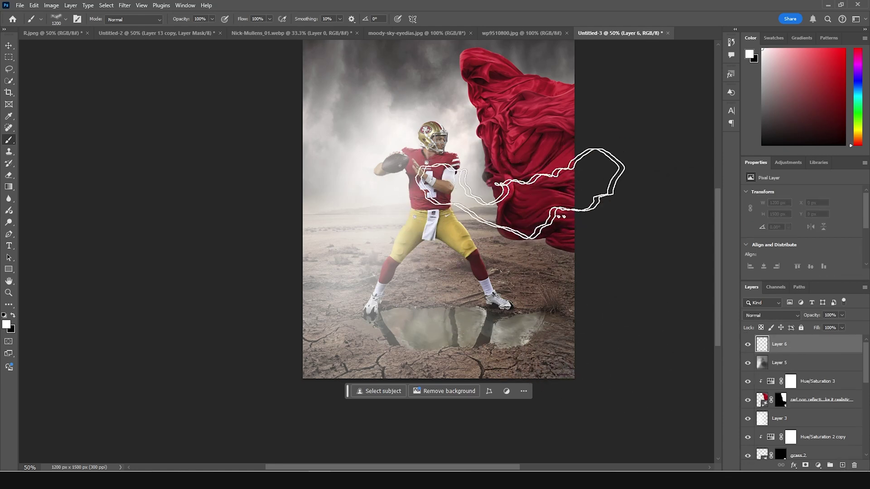
pyautogui.press('[')
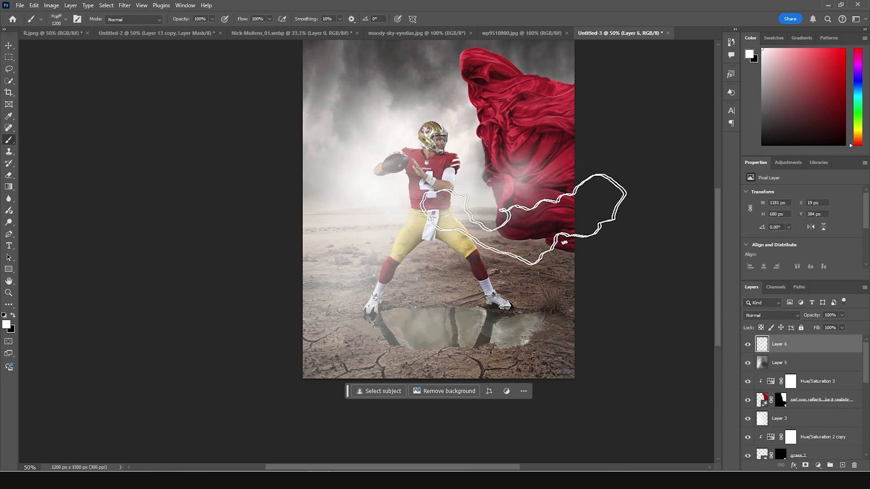
pyautogui.press('[')
pyautogui.press('[')
pyautogui.press('[')
pyautogui.press('[')
pyautogui.click(368, 252)
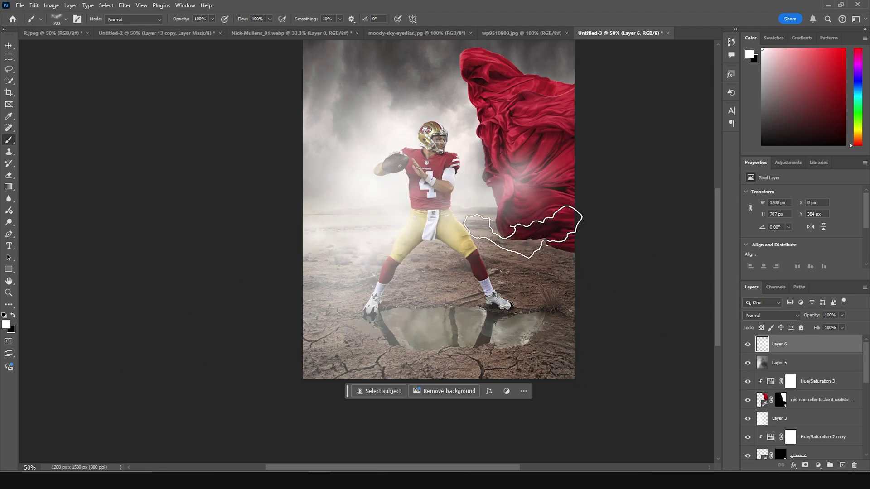
pyautogui.click(539, 233)
pyautogui.scroll(2, 634, 317)
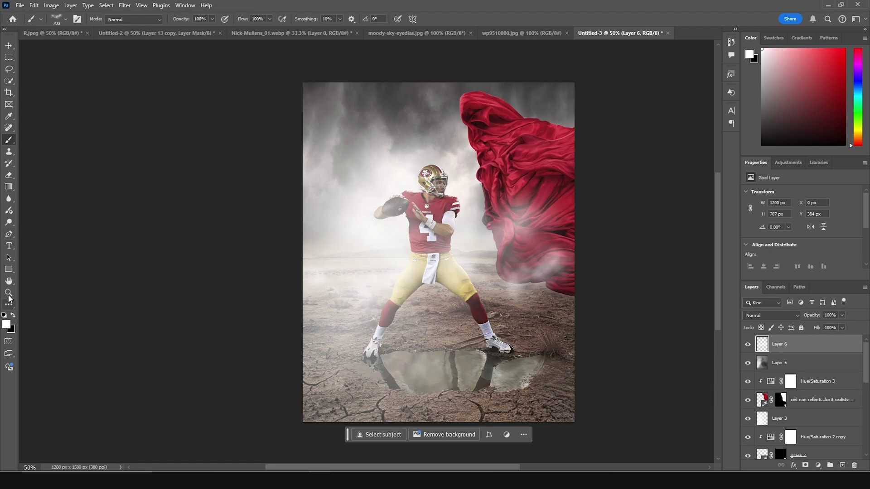
# Bring the 49ERS title and lorem ipsum text over from Untitled-2 and place them on the red fabric.
pyautogui.click(9, 46)
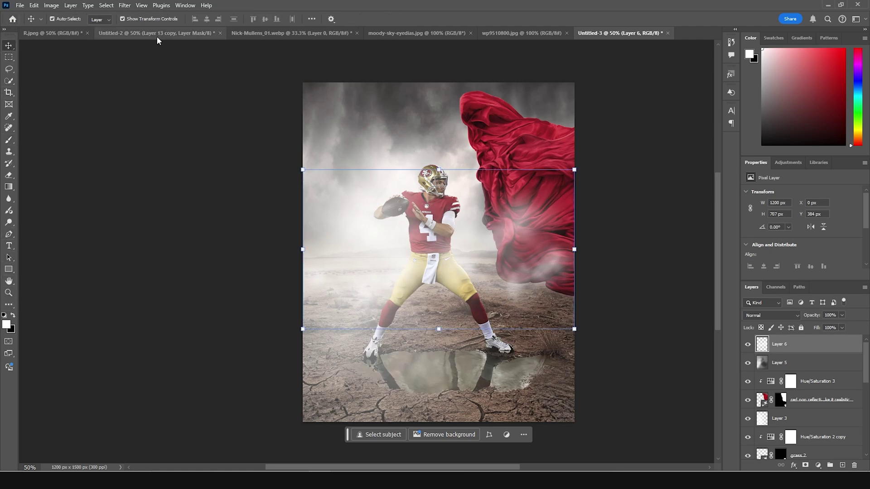
pyautogui.moveTo(155, 39); pyautogui.dragTo(520, 164)
pyautogui.press('Return')
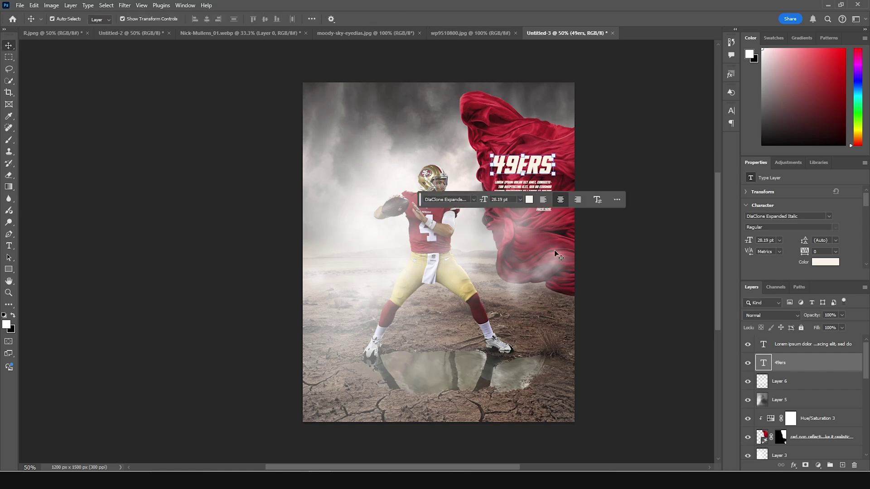
pyautogui.click(642, 338)
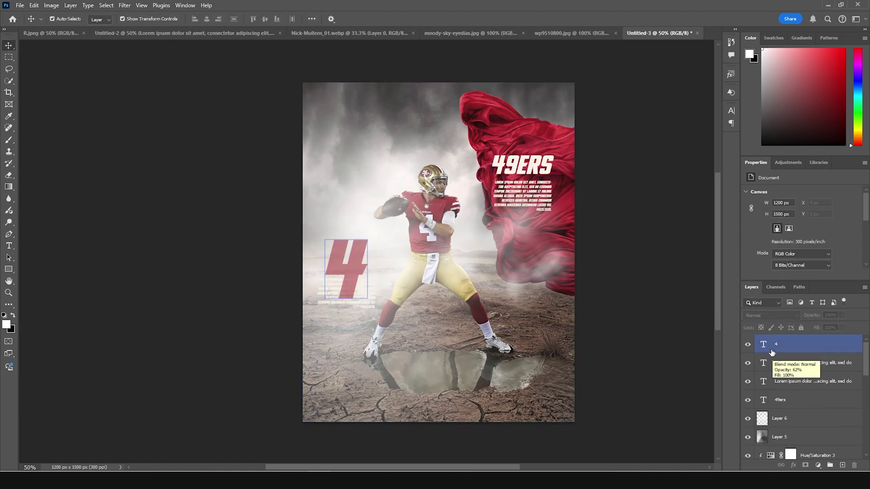
# Add a Curves adjustment above the 4 text layer, pulling the shadows down and adding a second point in the upper tones.
pyautogui.click(772, 352)
pyautogui.click(817, 465)
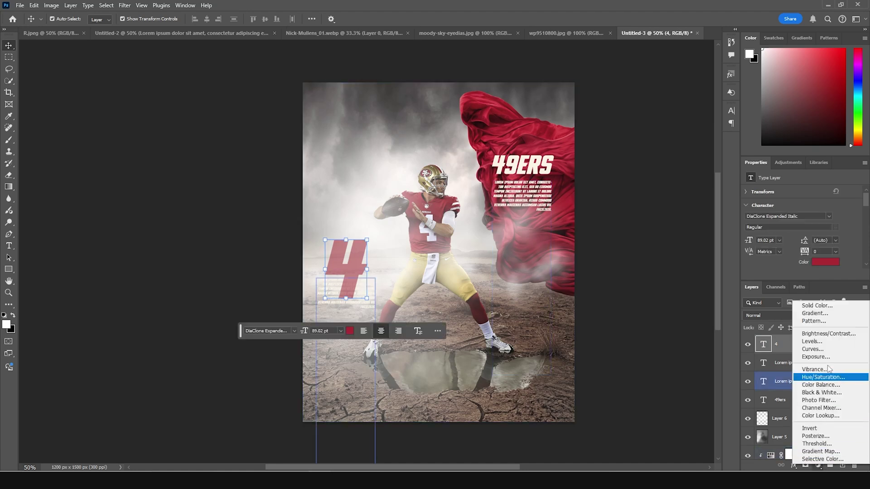
pyautogui.click(812, 348)
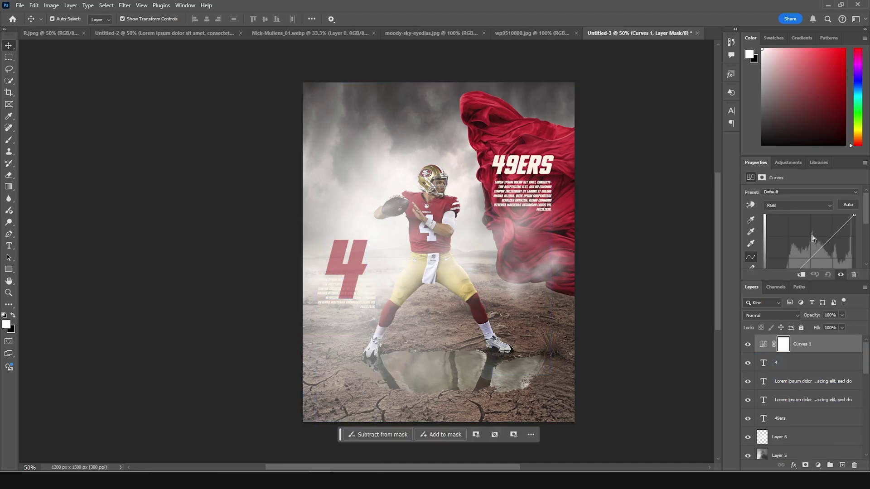
pyautogui.scroll(-1, 812, 239)
pyautogui.moveTo(787, 261); pyautogui.dragTo(789, 264)
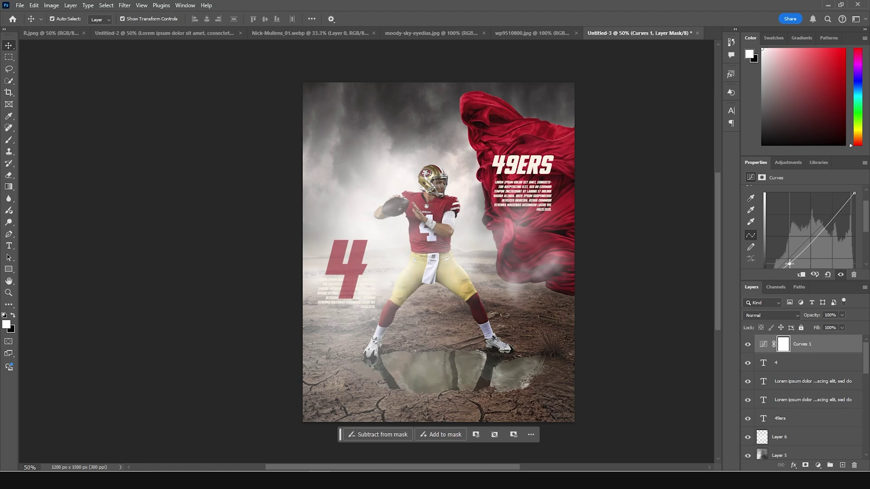
pyautogui.moveTo(789, 264); pyautogui.dragTo(789, 265)
pyautogui.moveTo(829, 227); pyautogui.dragTo(831, 271)
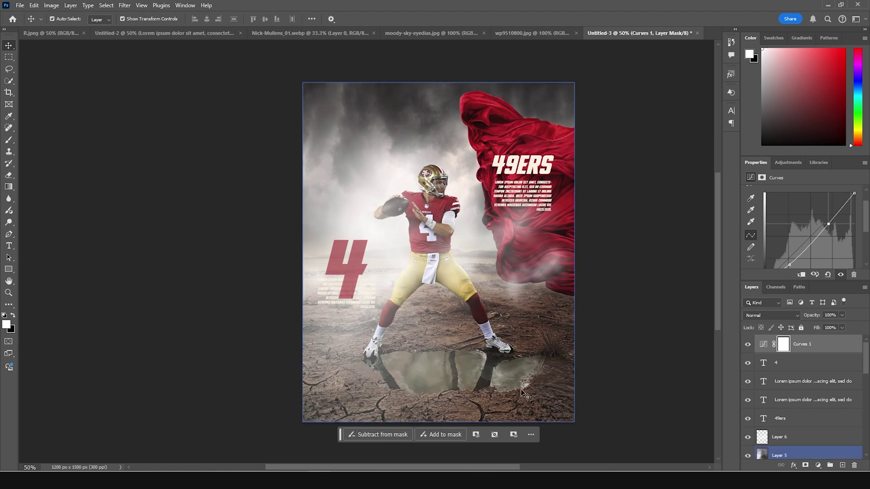
pyautogui.click(671, 220)
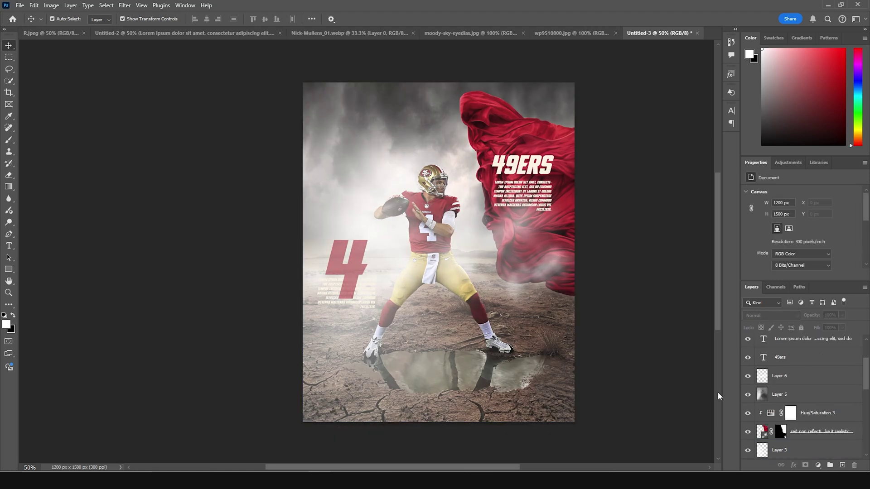
# Apply a Motion Blur to the red fabric layer at a 0° angle with a distance of 11 pixels.
pyautogui.click(753, 432)
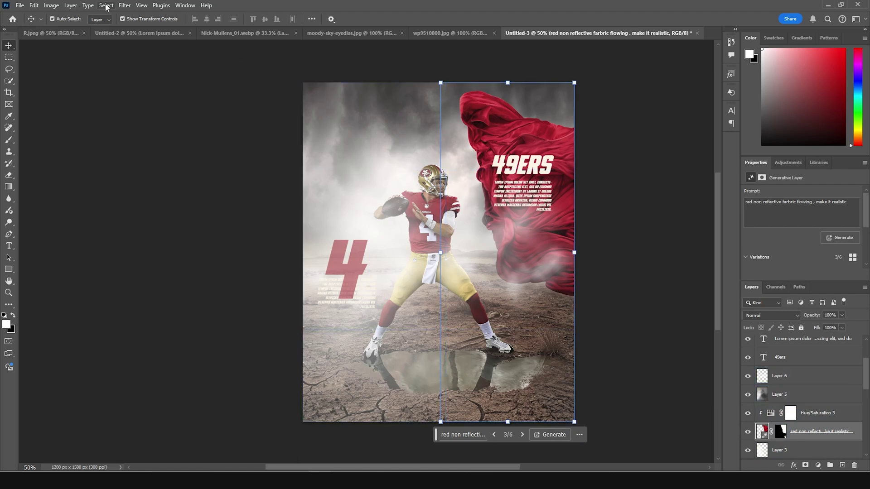
pyautogui.click(124, 6)
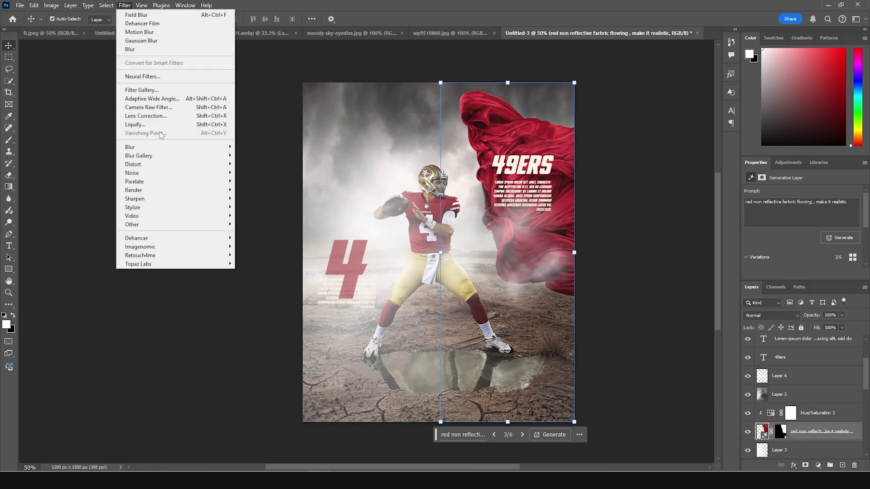
pyautogui.moveTo(176, 152)
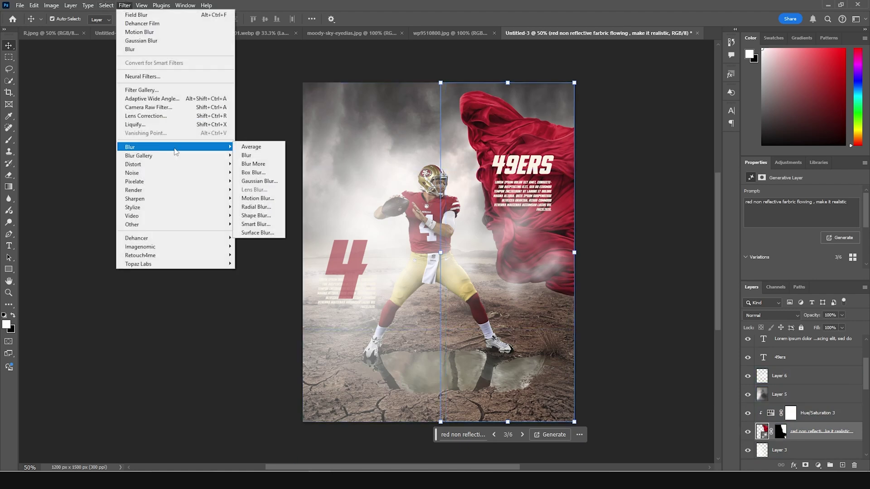
pyautogui.click(257, 198)
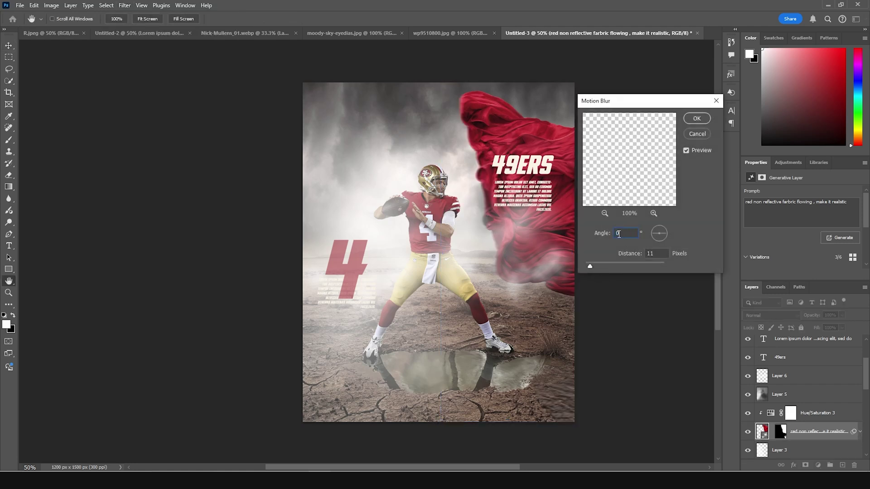
pyautogui.press('Tab')
pyautogui.write('0')
pyautogui.click(696, 119)
pyautogui.press('v')
pyautogui.scroll(3, 777, 375)
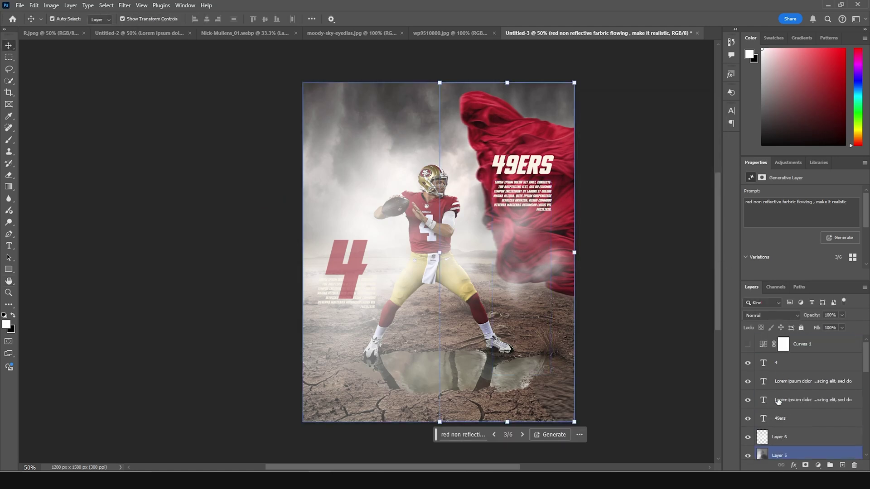
# Stamp all visible layers into a new layer below Curves 1 and apply a 0° Motion Blur with a distance of 8 pixels.
pyautogui.click(766, 365)
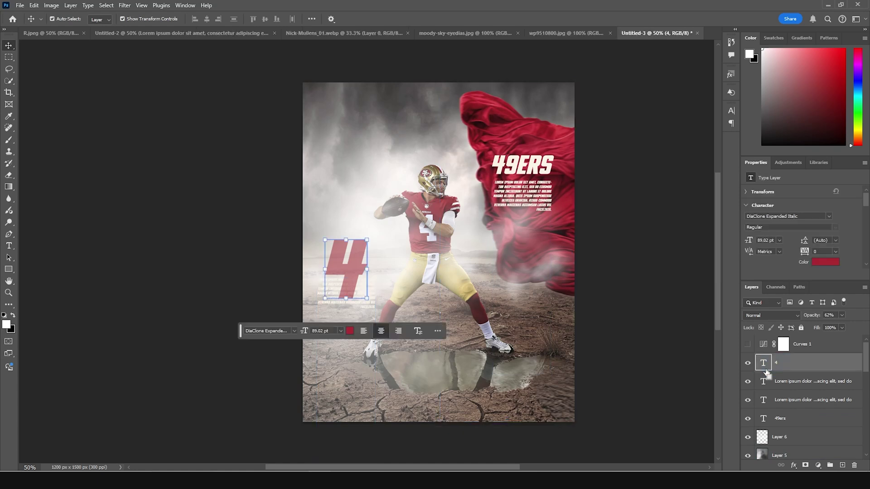
pyautogui.hotkey('ctrl', 'shift', 'alt', 'e')
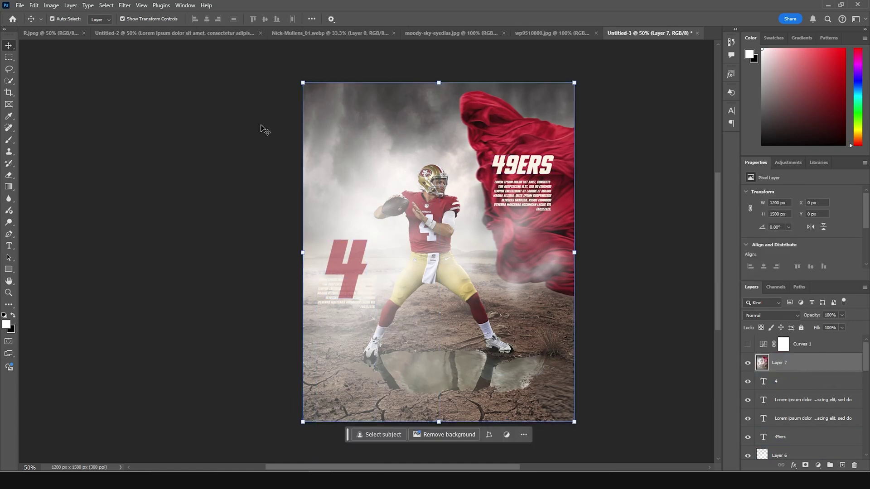
pyautogui.click(124, 5)
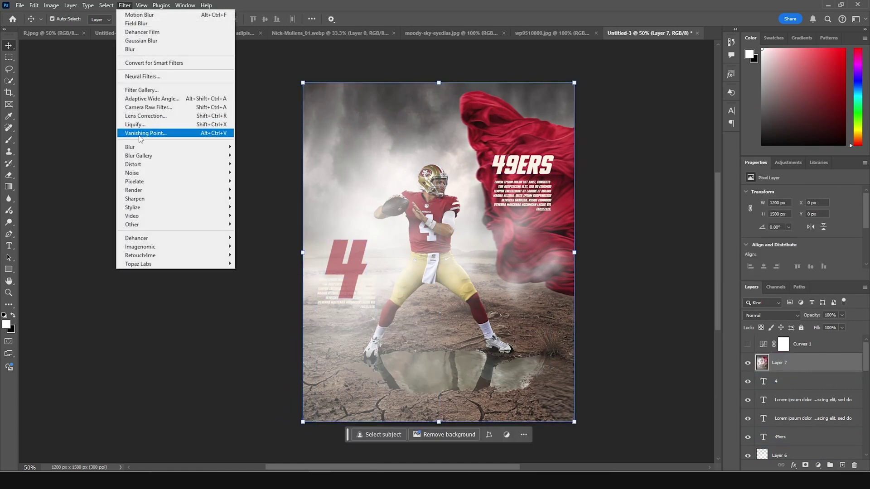
pyautogui.click(143, 89)
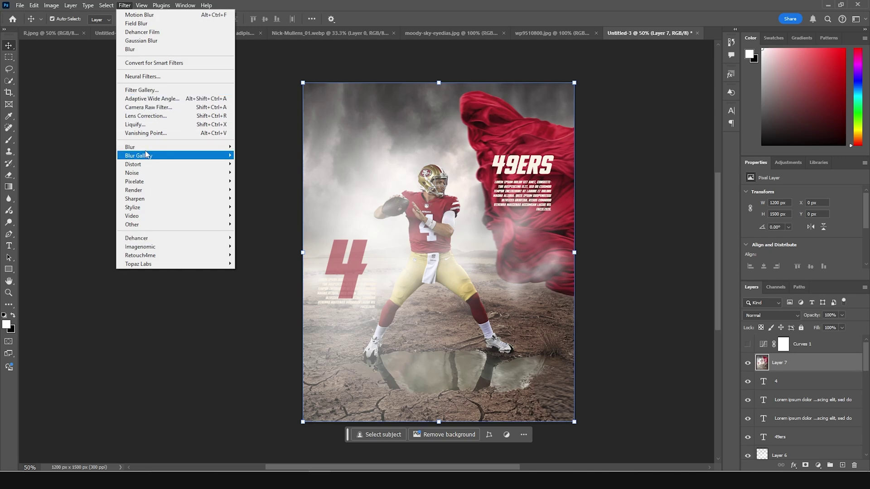
pyautogui.moveTo(146, 148)
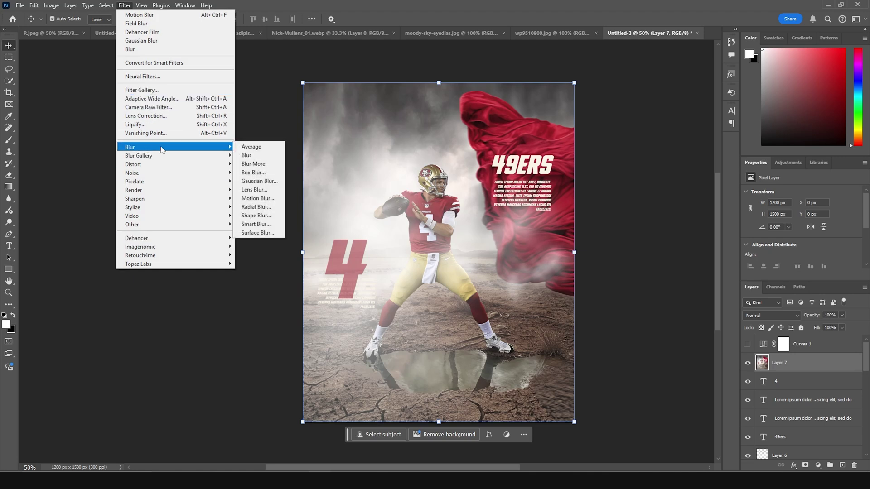
pyautogui.click(256, 198)
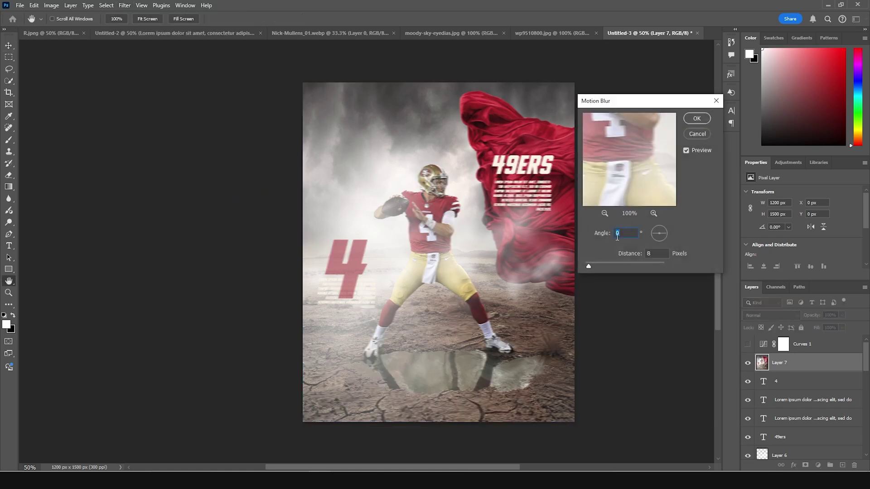
pyautogui.click(696, 118)
pyautogui.press('v')
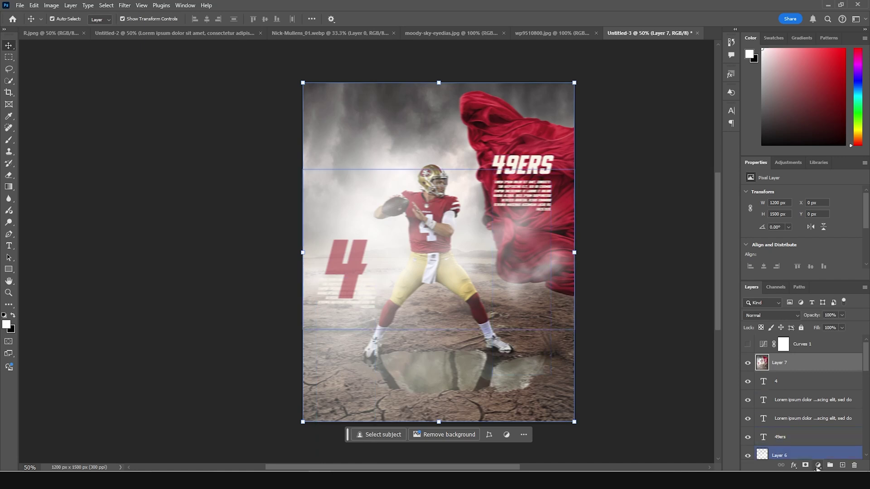
# Add a layer mask to the blurred merged layer and choose a soft round brush with black as the foreground color.
pyautogui.click(804, 465)
pyautogui.press('b')
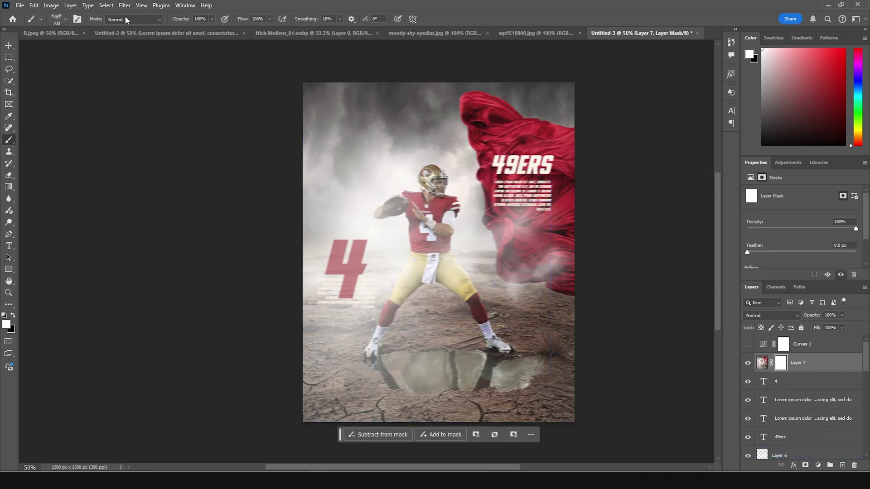
pyautogui.click(68, 20)
pyautogui.moveTo(210, 298); pyautogui.dragTo(215, 250)
pyautogui.scroll(-4, 216, 249)
pyautogui.doubleClick(68, 136)
pyautogui.click(13, 315)
# Paint black on the merged layer's mask over the player to remove the blur there, shrinking the brush from 500 to 250 px.
pyautogui.moveTo(349, 262)
pyautogui.mouseDown()
pyautogui.moveTo(431, 185)
pyautogui.moveTo(439, 189)
pyautogui.moveTo(378, 221)
pyautogui.mouseUp()
pyautogui.press('[')
pyautogui.press('[')
pyautogui.press('[')
pyautogui.press('[')
pyautogui.press('[')
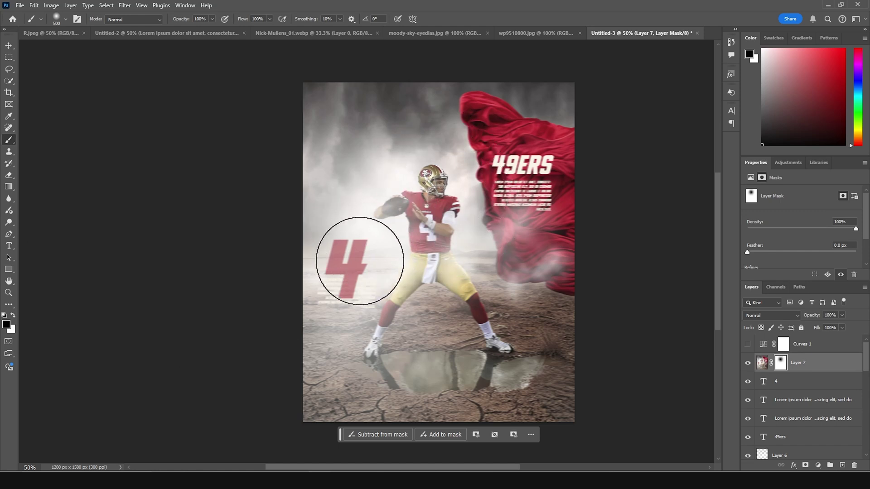
pyautogui.moveTo(438, 248)
pyautogui.mouseDown()
pyautogui.moveTo(414, 363)
pyautogui.moveTo(456, 344)
pyautogui.moveTo(478, 318)
pyautogui.moveTo(537, 332)
pyautogui.moveTo(549, 303)
pyautogui.moveTo(604, 352)
pyautogui.moveTo(537, 365)
pyautogui.moveTo(615, 388)
pyautogui.moveTo(570, 414)
pyautogui.moveTo(509, 400)
pyautogui.moveTo(387, 420)
pyautogui.moveTo(417, 403)
pyautogui.moveTo(403, 405)
pyautogui.moveTo(466, 418)
pyautogui.moveTo(451, 210)
pyautogui.moveTo(471, 255)
pyautogui.moveTo(461, 270)
pyautogui.moveTo(427, 215)
pyautogui.moveTo(464, 272)
pyautogui.moveTo(435, 232)
pyautogui.moveTo(446, 223)
pyautogui.moveTo(438, 218)
pyautogui.moveTo(437, 236)
pyautogui.moveTo(456, 261)
pyautogui.moveTo(499, 279)
pyautogui.moveTo(536, 276)
pyautogui.mouseUp()
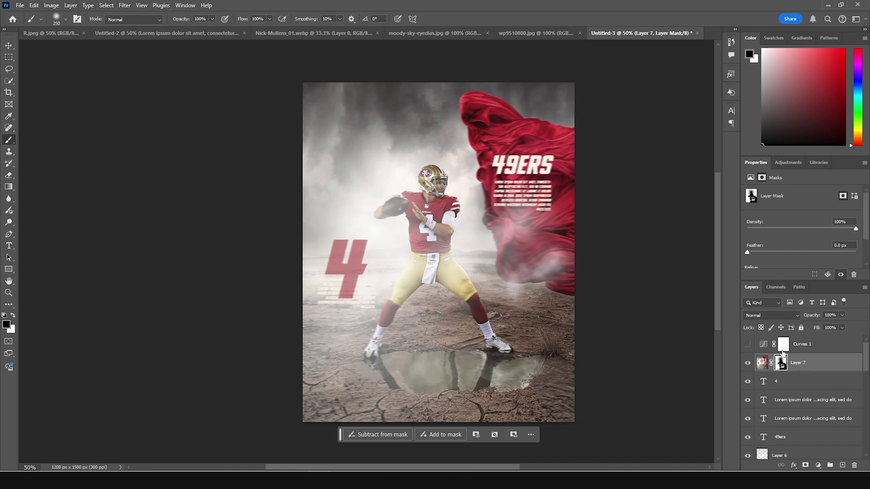
# Show the Curves 1 adjustment again and stamp all visible layers into a new layer above it.
pyautogui.click(747, 344)
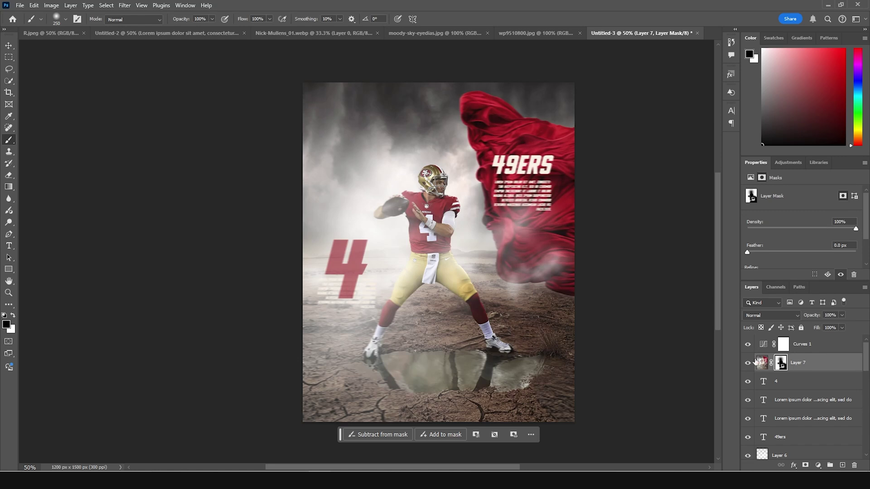
pyautogui.click(765, 344)
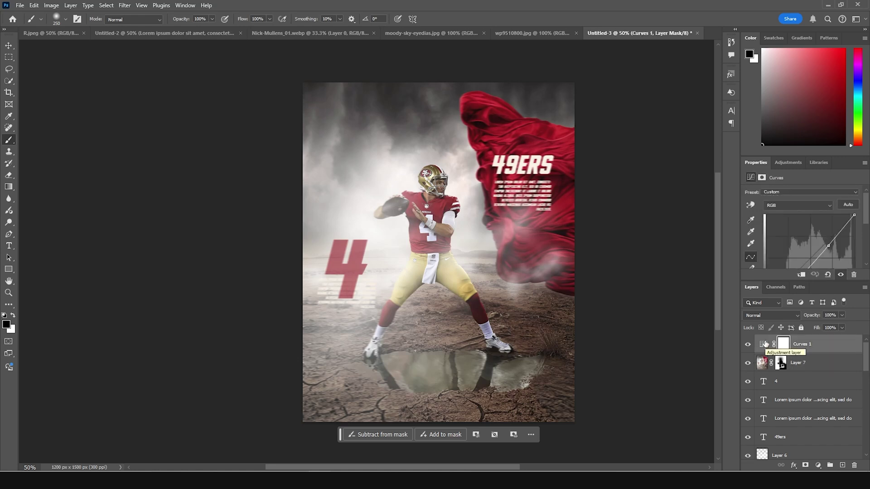
pyautogui.moveTo(765, 343); pyautogui.dragTo(764, 342)
pyautogui.hotkey('ctrl', 'shift', 'alt', 'e')
pyautogui.press('x')
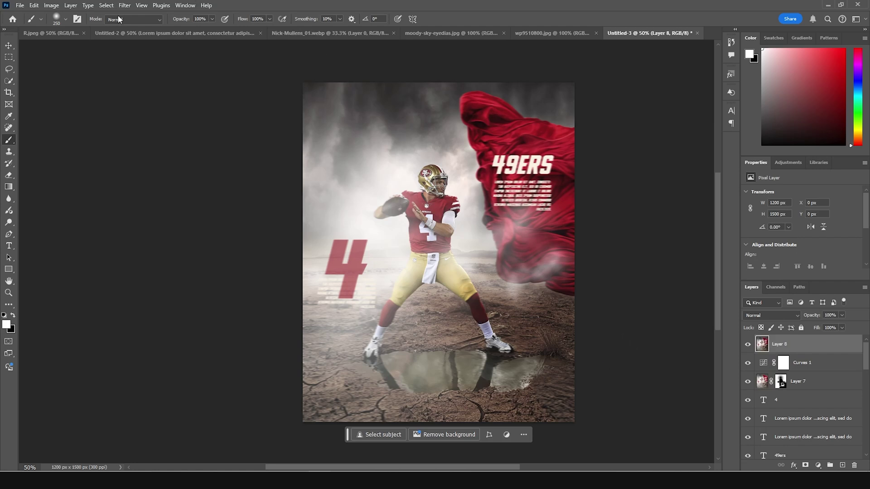
# Open the Dehancer Film filter on the stamped layer and choose the preset Fuji Eterna Vivid 500 (Exp. 2013) + 2383.
pyautogui.click(126, 9)
pyautogui.moveTo(153, 248)
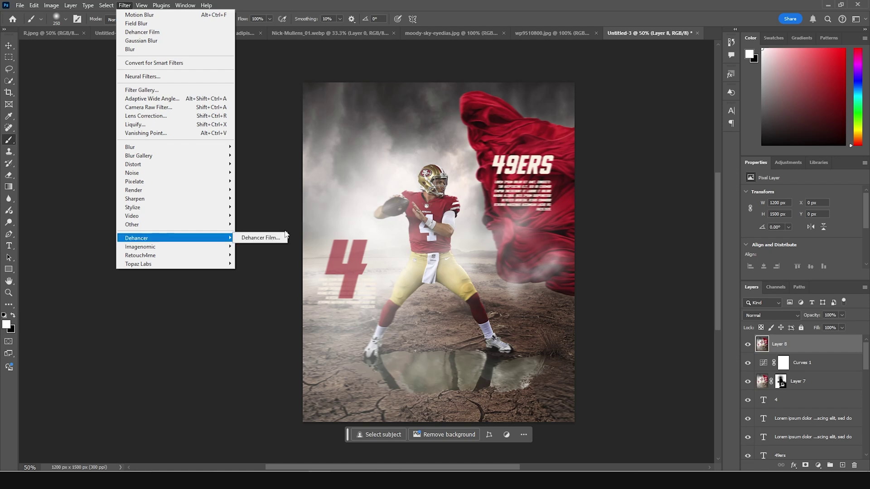
pyautogui.click(260, 237)
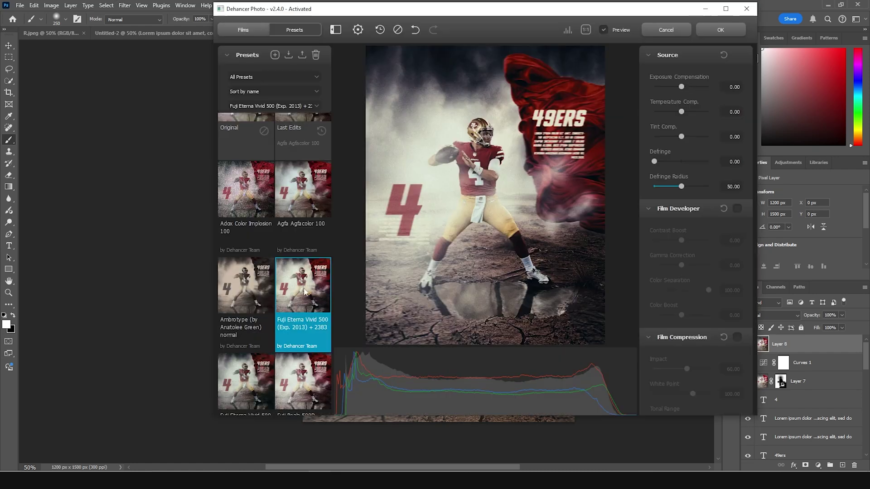
pyautogui.scroll(-1, 270, 273)
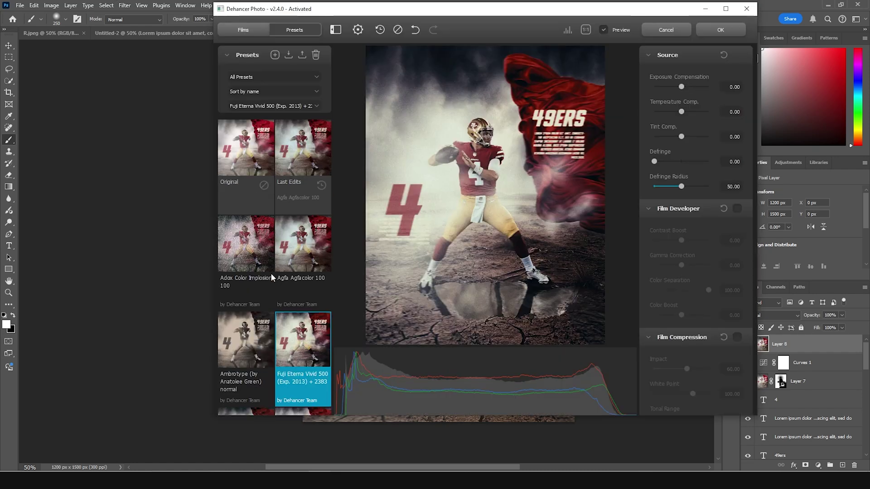
pyautogui.scroll(-1, 270, 272)
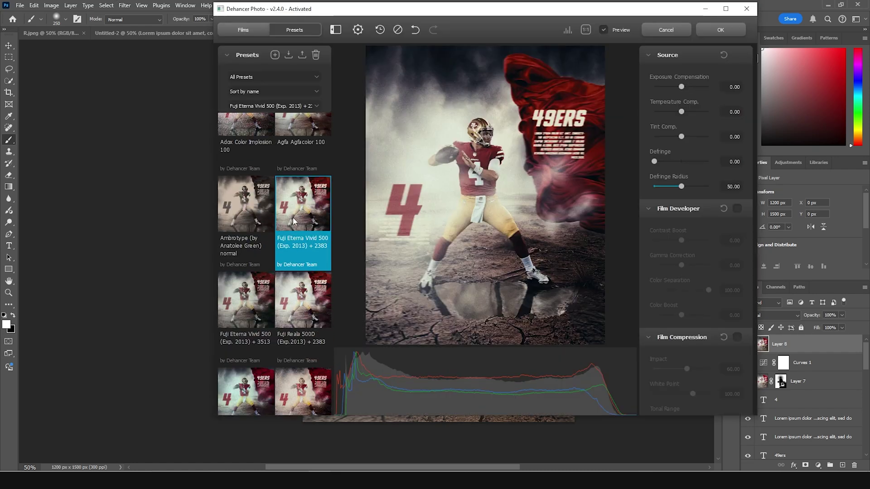
# Lower the Film Grain amount to 21.67 and reduce the grain size.
pyautogui.scroll(-5, 683, 302)
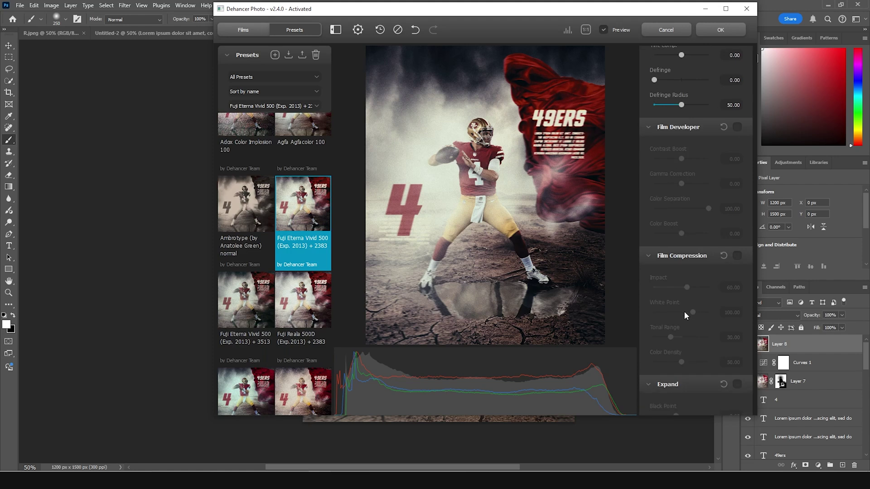
pyautogui.scroll(-5, 683, 302)
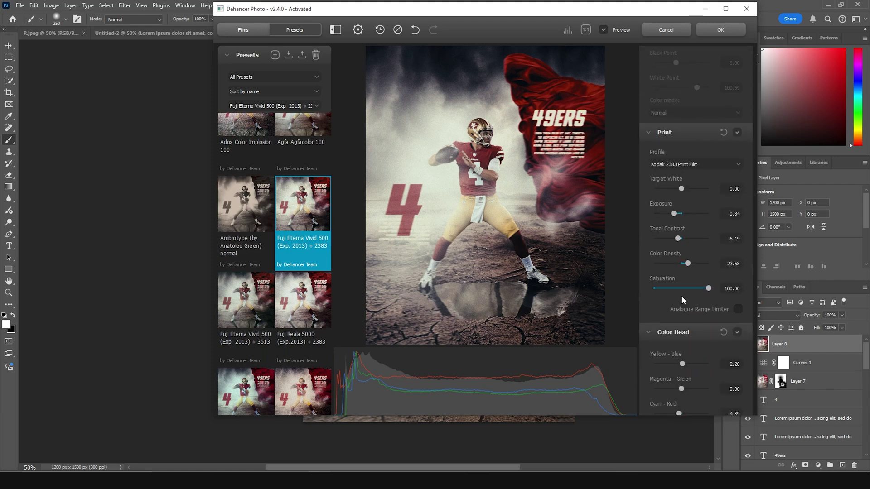
pyautogui.scroll(-5, 681, 295)
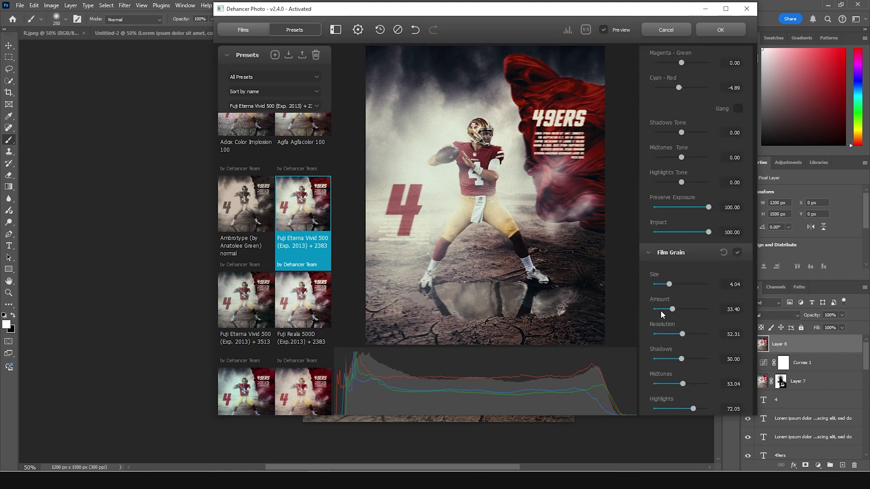
pyautogui.click(660, 309)
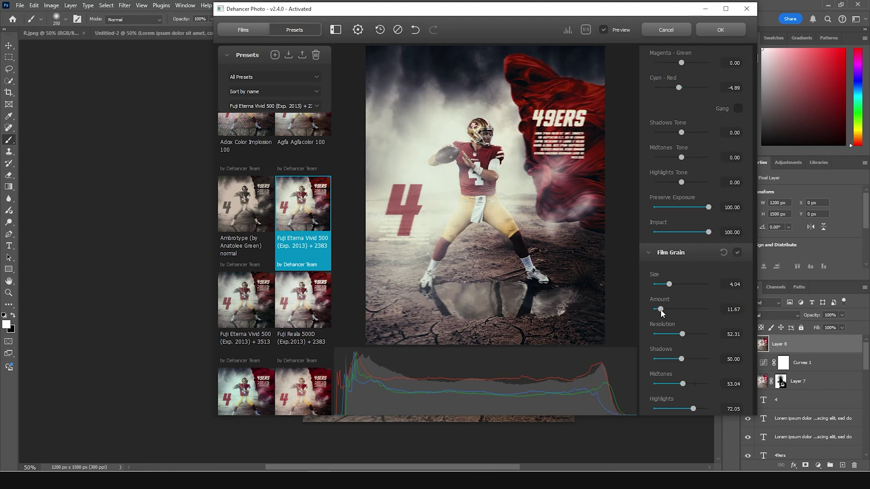
pyautogui.moveTo(662, 312); pyautogui.dragTo(663, 286)
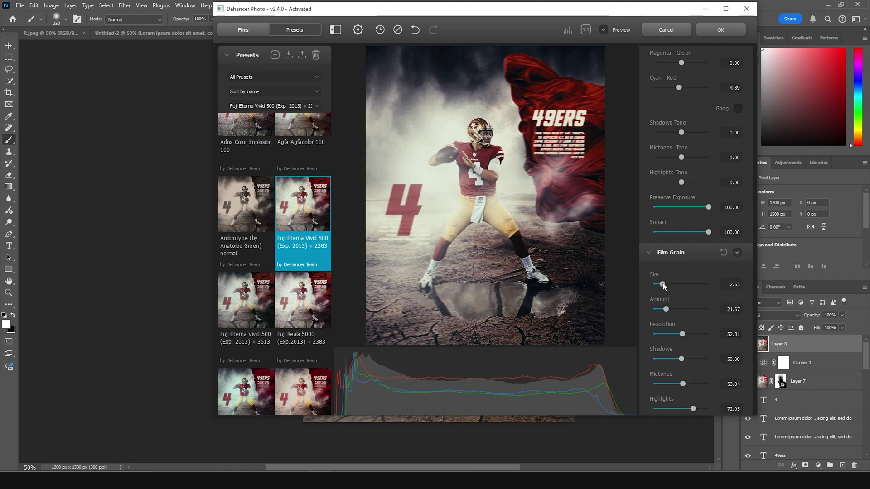
pyautogui.moveTo(663, 285); pyautogui.dragTo(661, 286)
# Enable Film Developer and set Gamma Correction to 23.33 and Color Boost to 23.33.
pyautogui.scroll(5, 654, 125)
pyautogui.scroll(8, 687, 260)
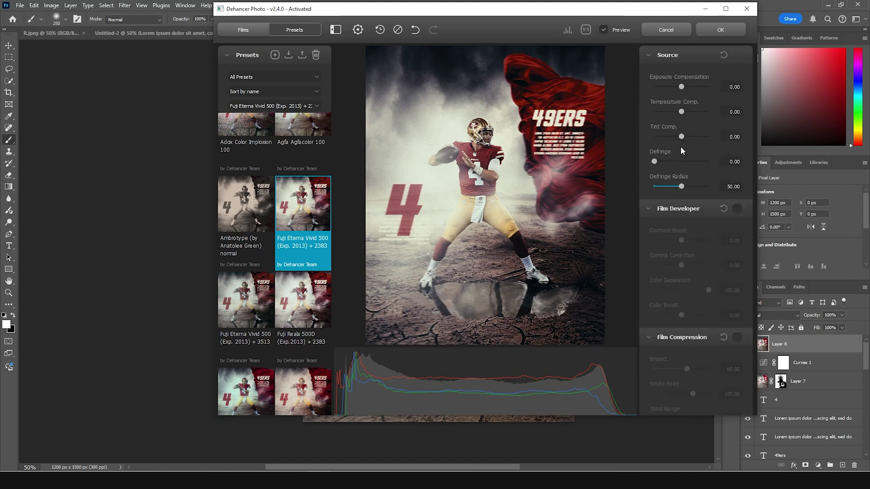
pyautogui.click(736, 208)
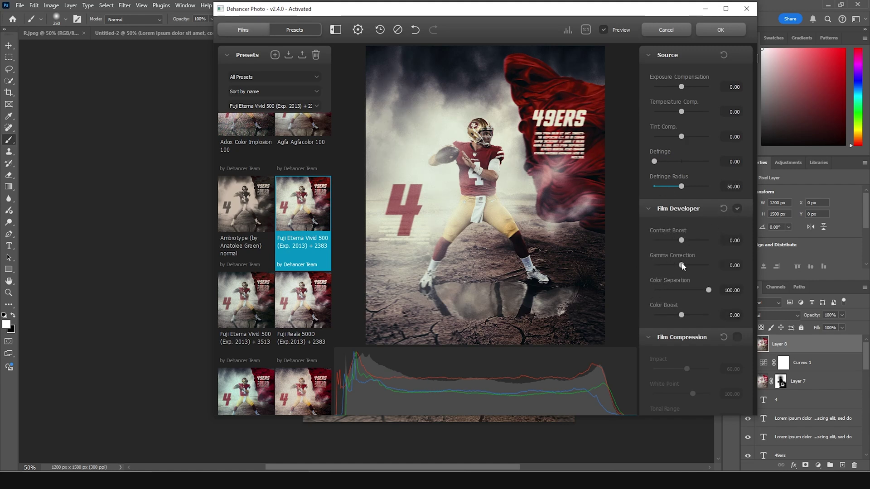
pyautogui.moveTo(682, 266); pyautogui.dragTo(688, 264)
pyautogui.scroll(-3, 680, 314)
pyautogui.moveTo(682, 235); pyautogui.dragTo(687, 238)
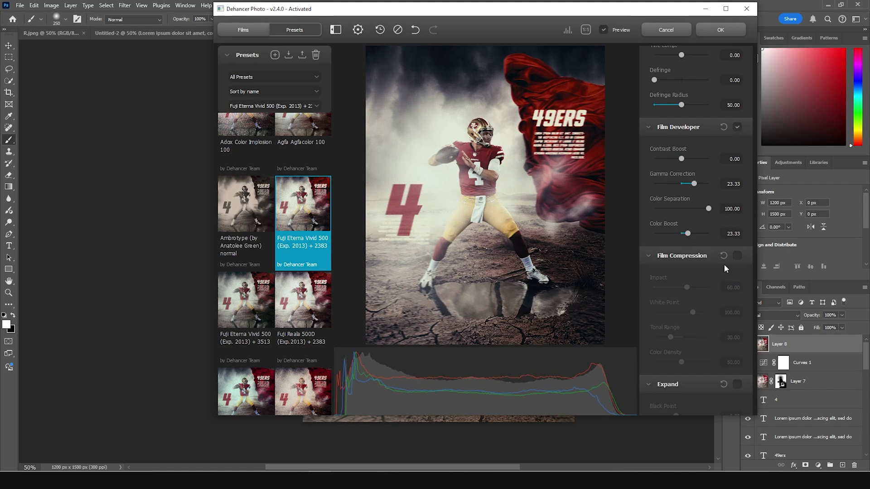
# Enable Film Compression with Impact 73.33 and Color Density 61.67, apply the filter and compare the poster with and without it.
pyautogui.click(736, 256)
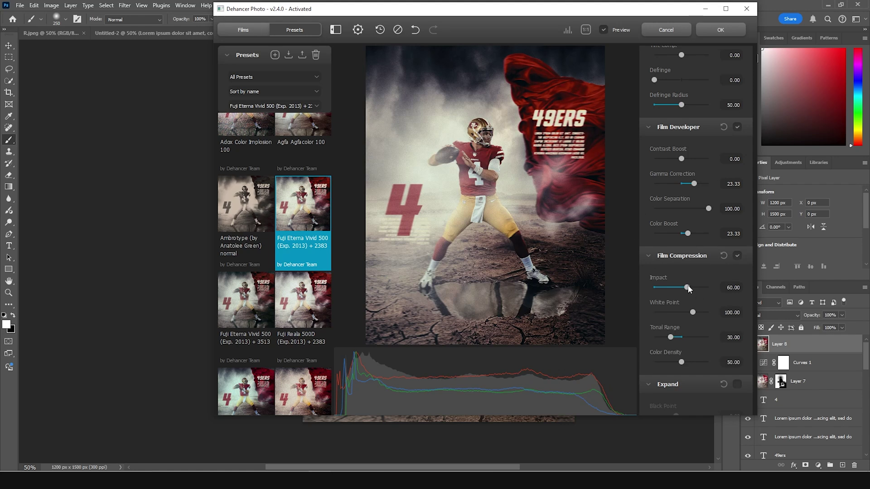
pyautogui.moveTo(689, 289); pyautogui.dragTo(696, 289)
pyautogui.scroll(-2, 678, 353)
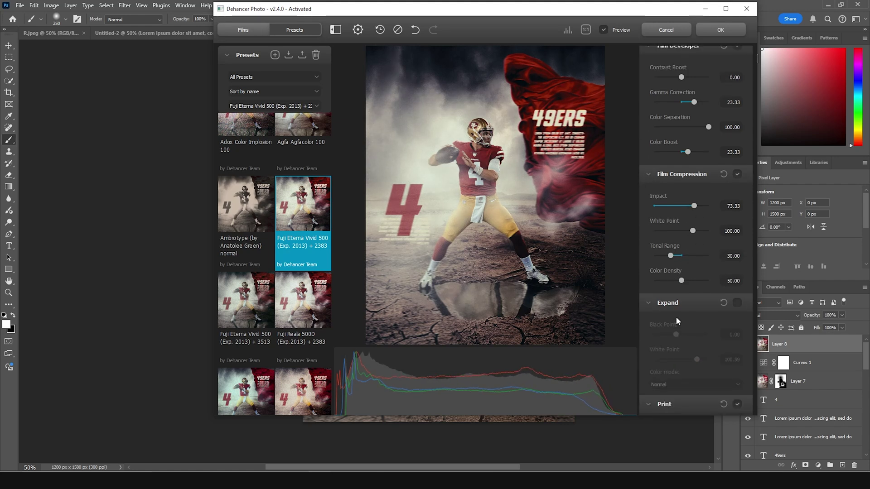
pyautogui.moveTo(682, 283); pyautogui.dragTo(688, 285)
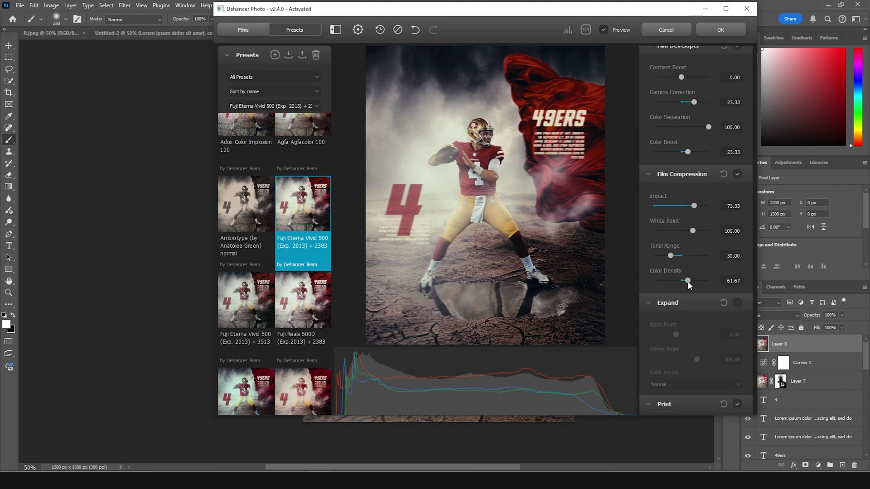
pyautogui.click(730, 31)
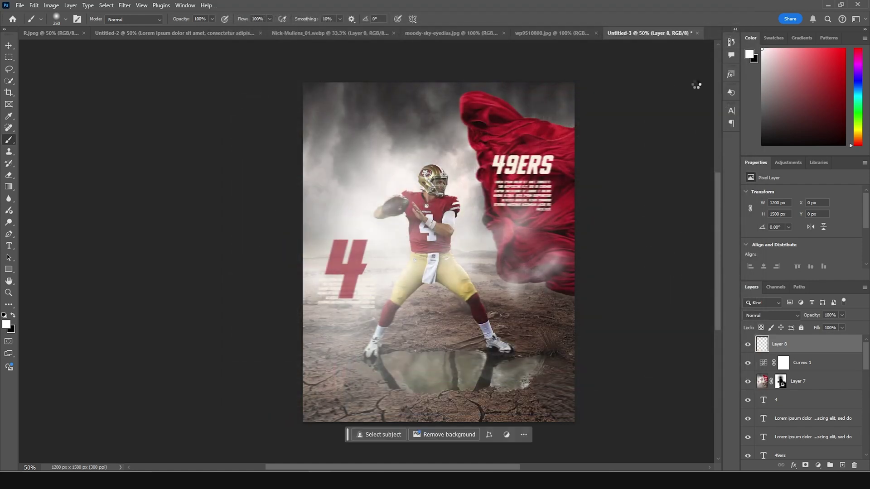
pyautogui.click(748, 344)
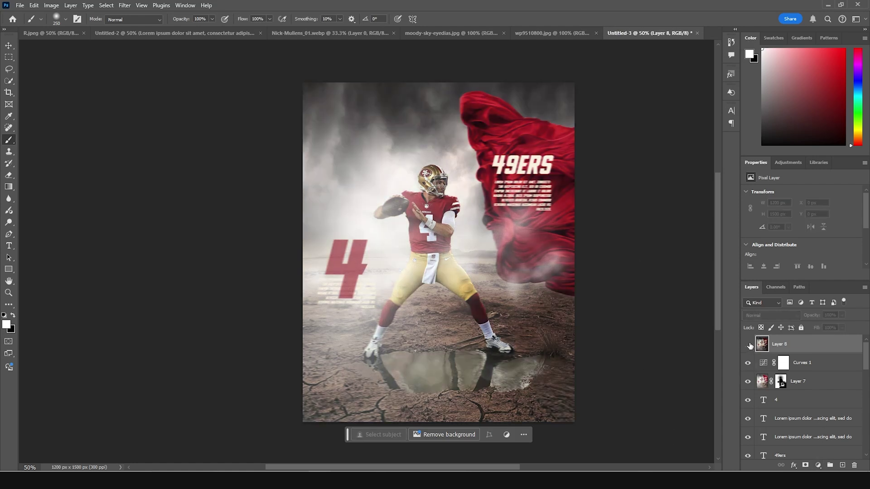
pyautogui.click(747, 345)
# Select the 4, 49ers and both Lorem ipsum text layers and move them above the filtered stamped layer.
pyautogui.click(774, 401)
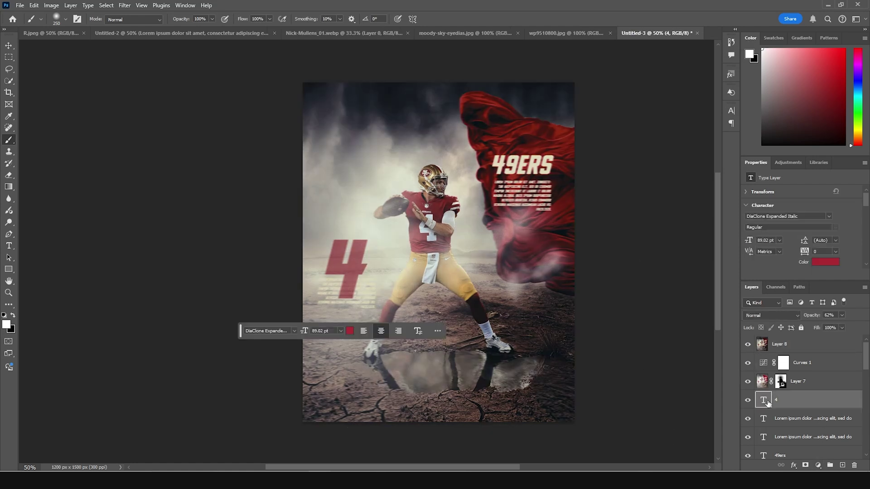
pyautogui.click(764, 345)
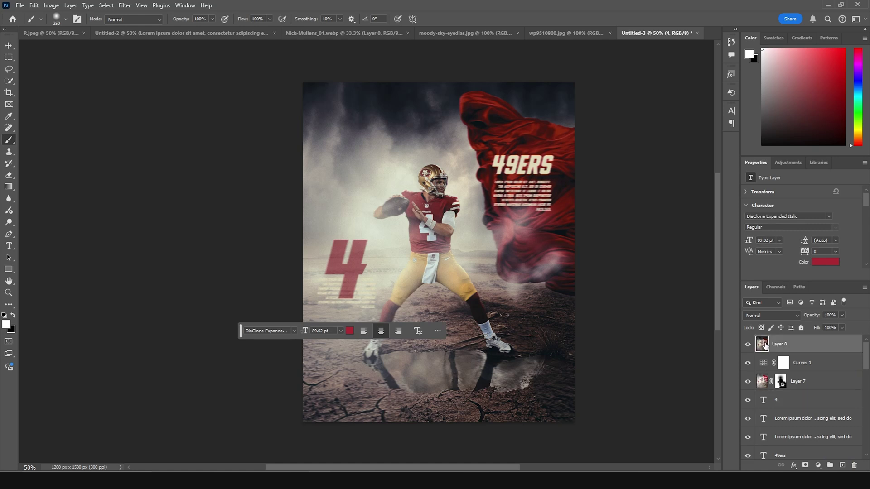
pyautogui.click(764, 402)
pyautogui.scroll(-2, 765, 416)
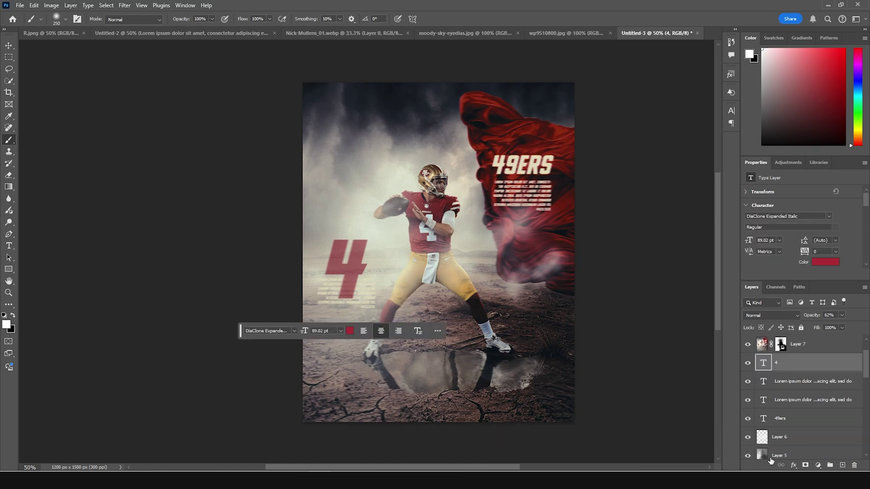
pyautogui.keyDown('shift'); pyautogui.click(766, 410); pyautogui.keyUp('shift')
pyautogui.scroll(2, 765, 413)
pyautogui.moveTo(765, 403); pyautogui.dragTo(769, 340)
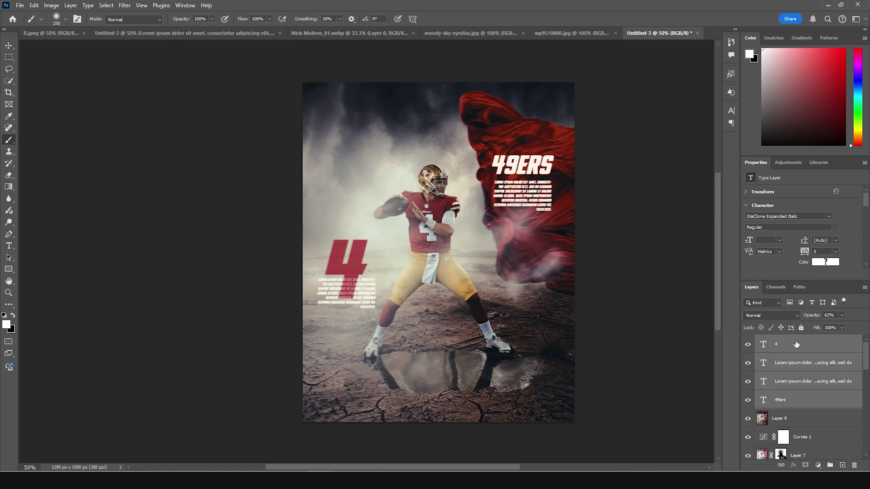
# Group the four text layers, lower the group's opacity to 36% and toggle its visibility to check the text.
pyautogui.hotkey('ctrl', 'g')
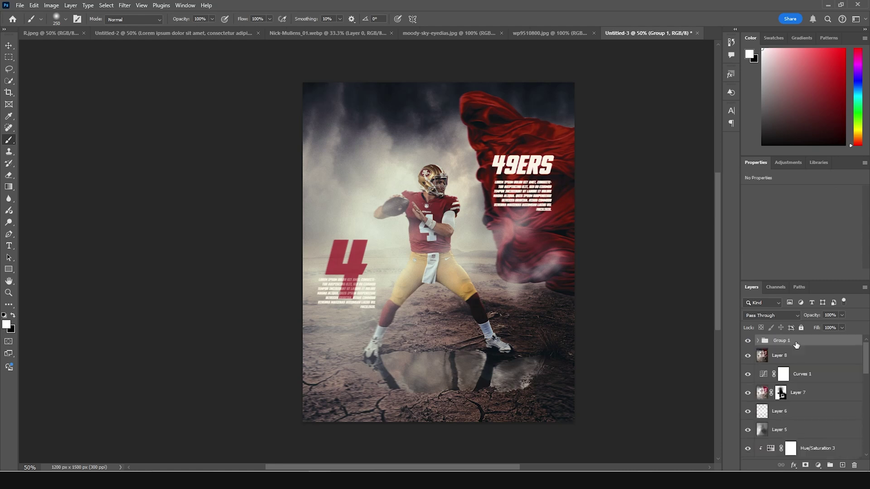
pyautogui.moveTo(842, 324); pyautogui.dragTo(821, 324)
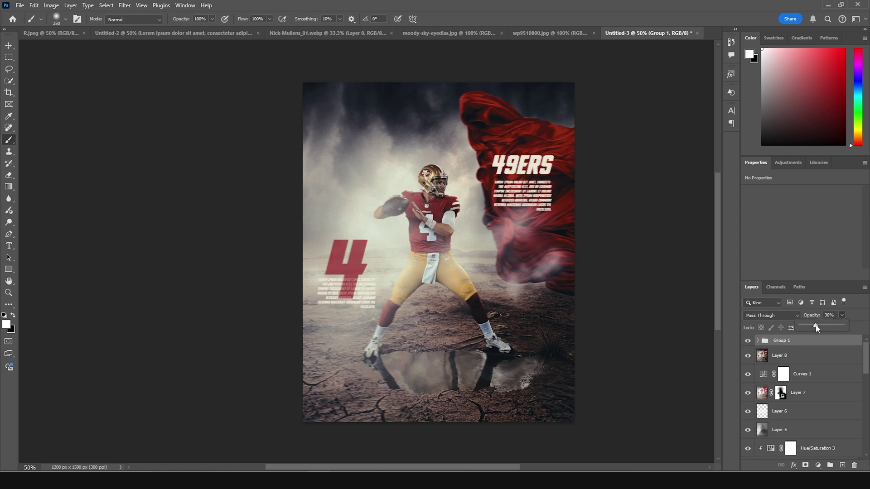
pyautogui.click(750, 343)
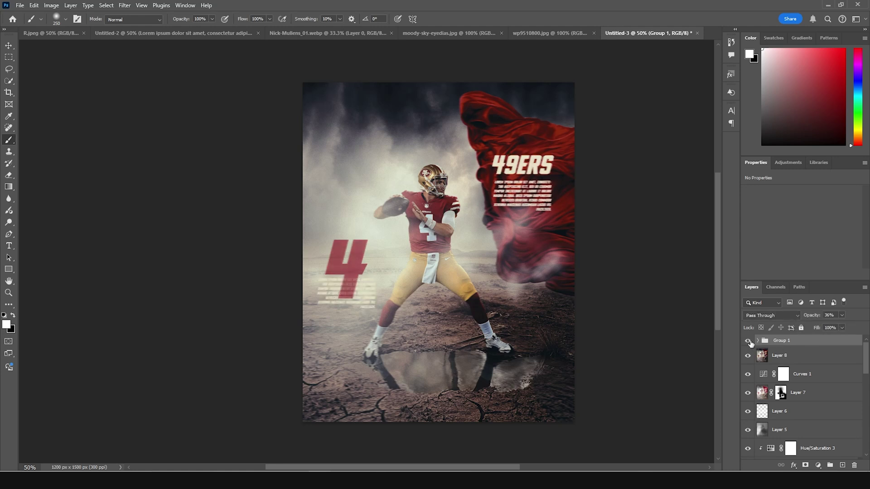